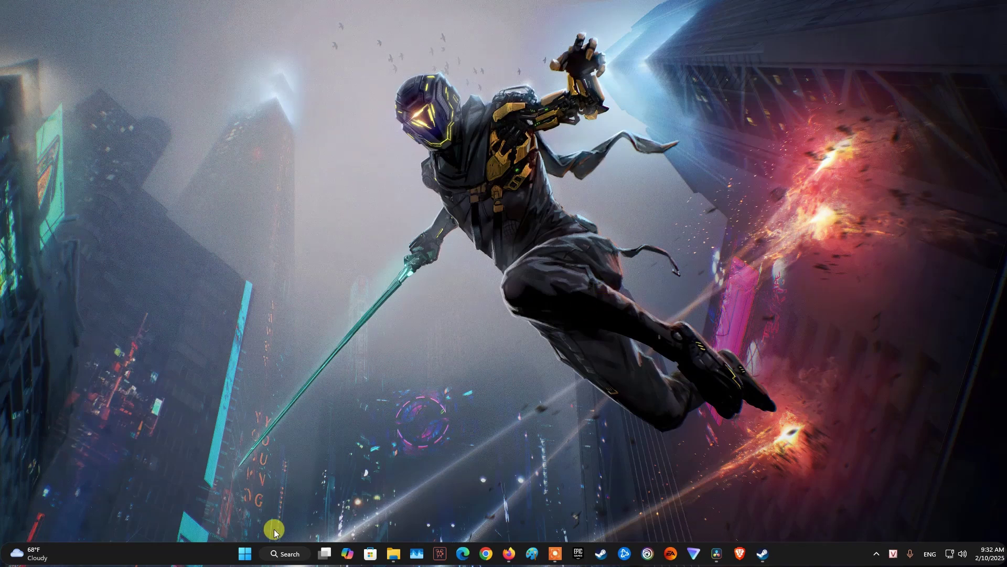
- Open the Start menu's pinned apps, then dismiss it back to the desktop
left_click(245, 553)
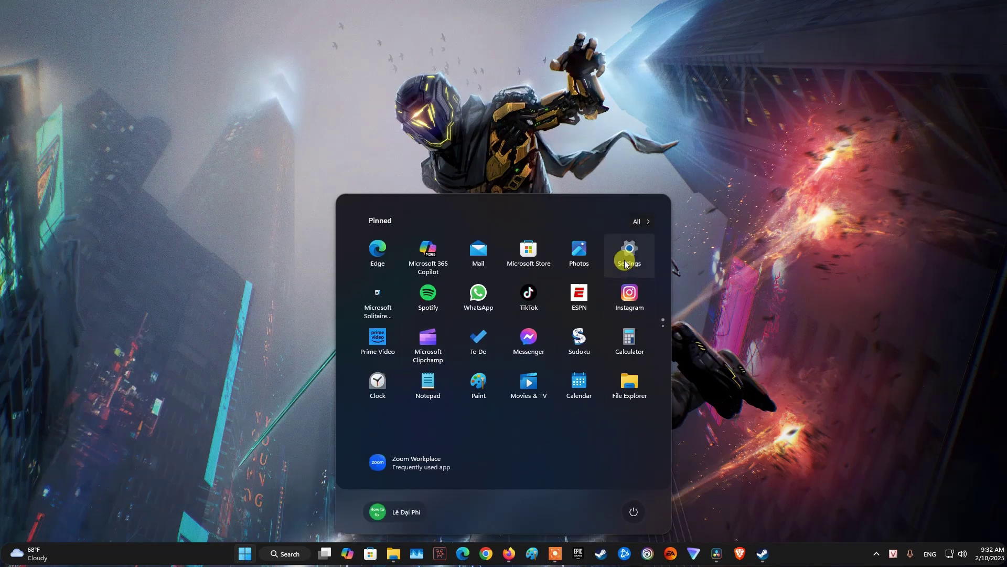
left_click(285, 360)
- Open Device Manager from the Win+X quick-link menu and reposition its window
right_click(245, 554)
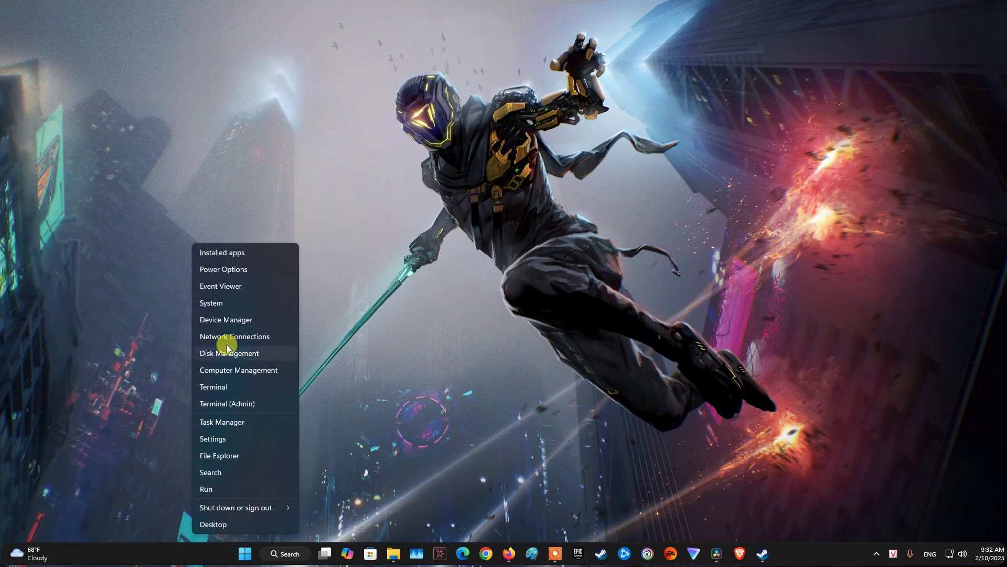
left_click(210, 319)
left_click_drag(175, 27, 540, 77)
- Auto-search for a newer RTX 3070 Ti driver, which Windows reports is already the best
left_click(403, 160)
left_click(454, 170)
right_click(455, 171)
left_click(493, 181)
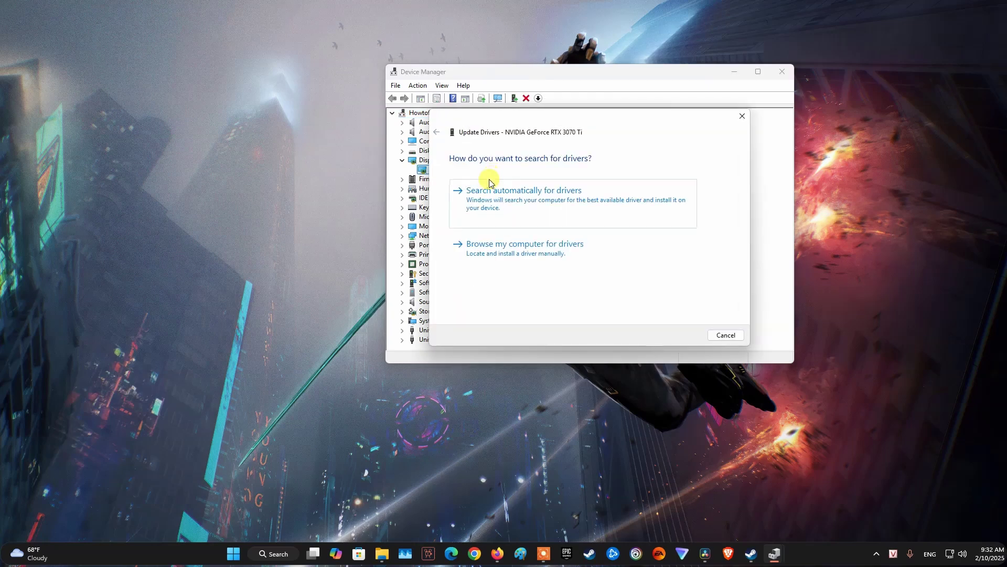
left_click(510, 196)
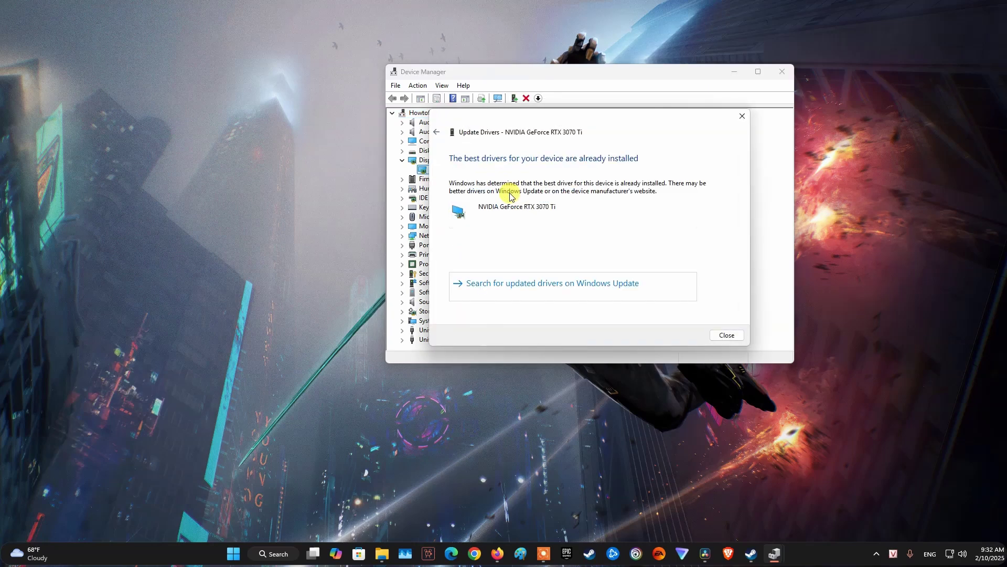
left_click(734, 342)
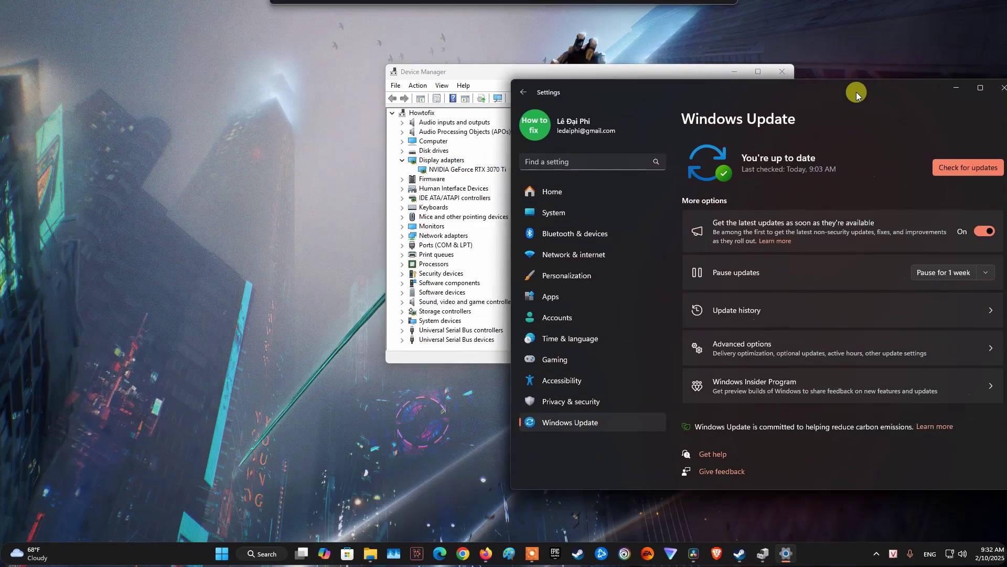
left_click_drag(855, 90, 640, 83)
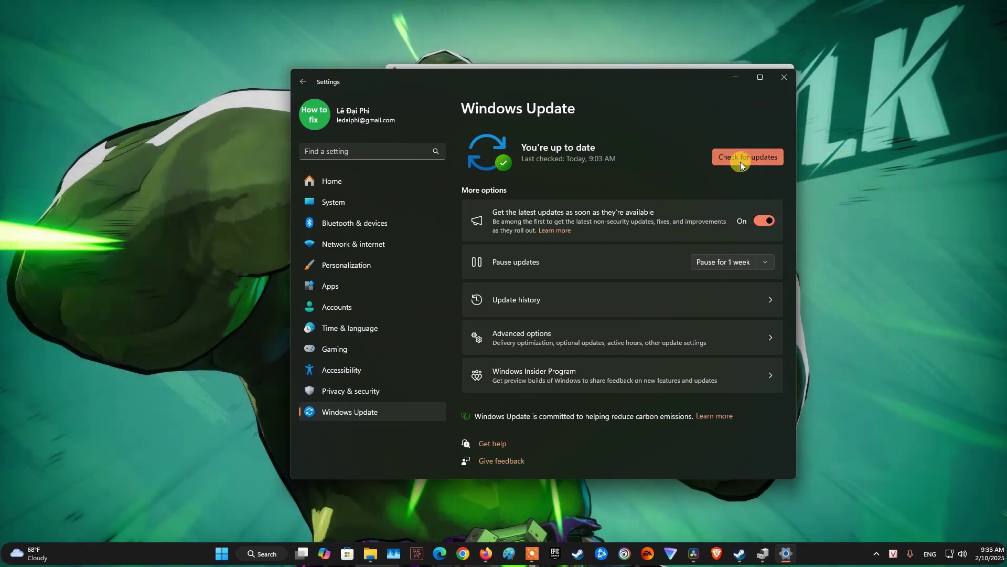
- Run a fresh Windows Update check, which reports the system is up to date
left_click(741, 161)
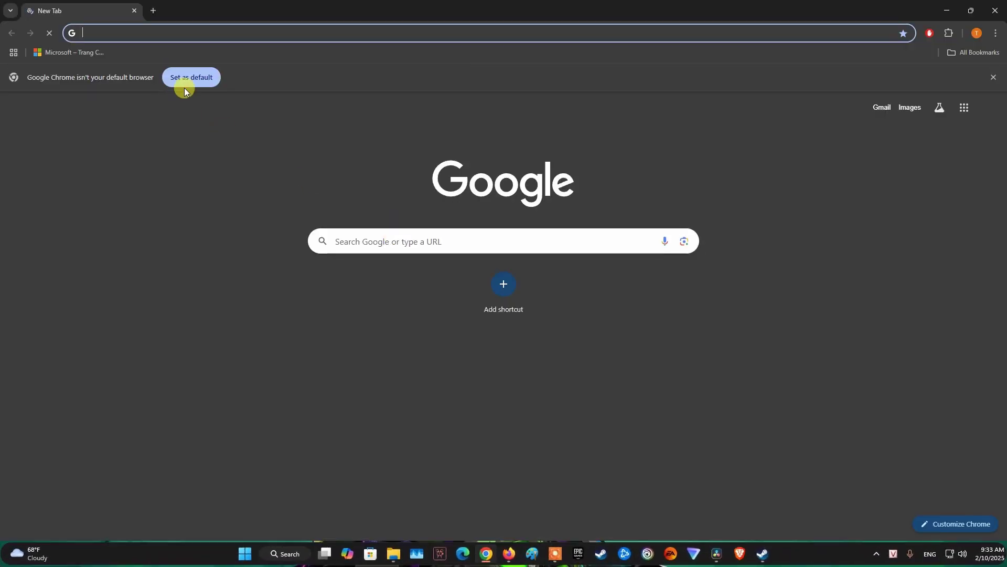
- Search Google for NVIDIA drivers and go to the official NVIDIA App page for gamers
type("NVIDIA")
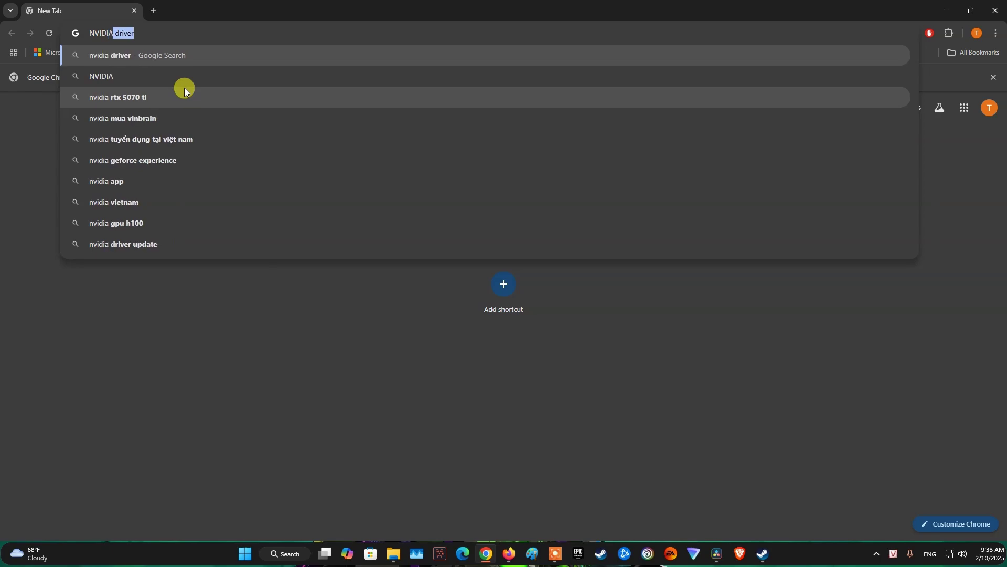
key("Return")
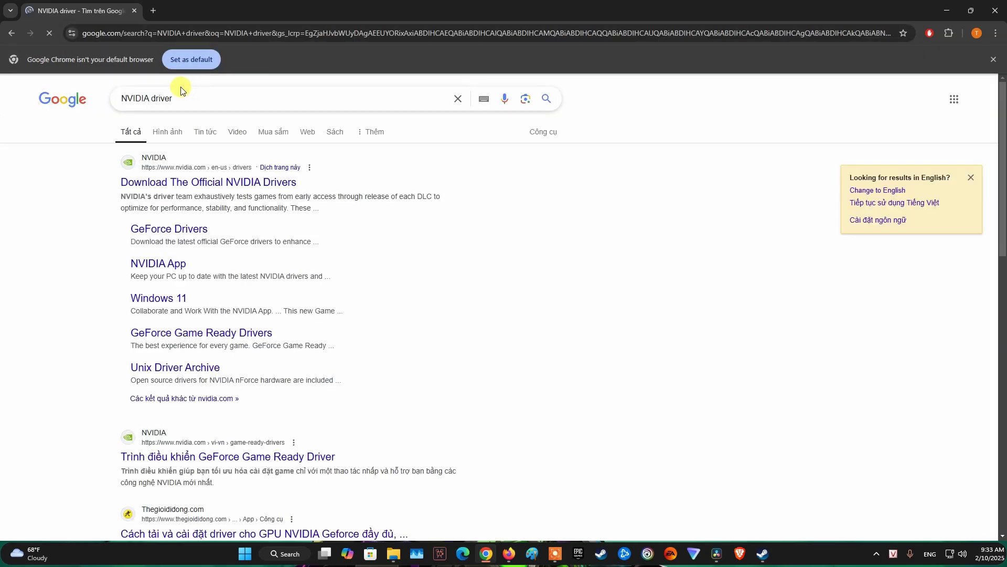
left_click(232, 182)
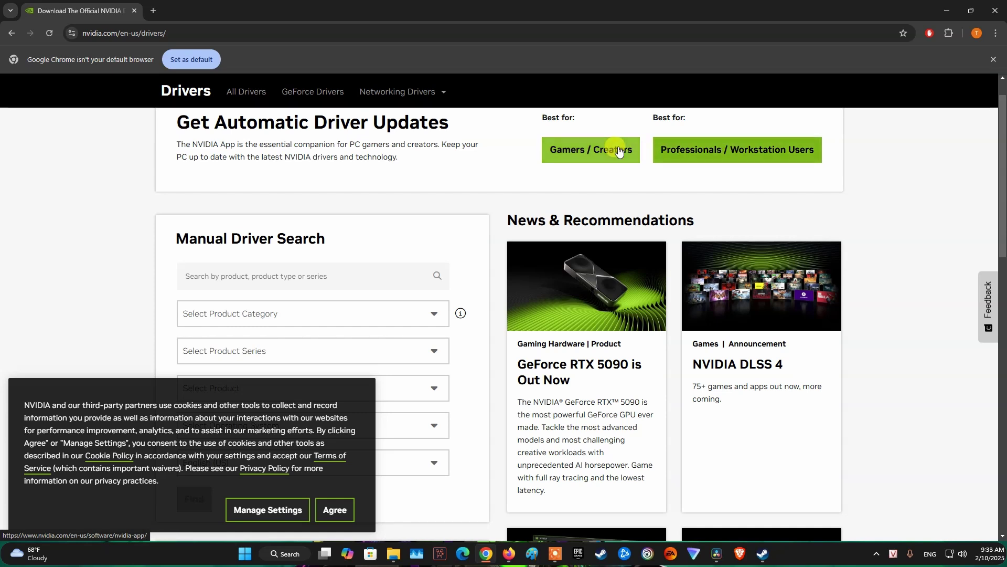
left_click(590, 151)
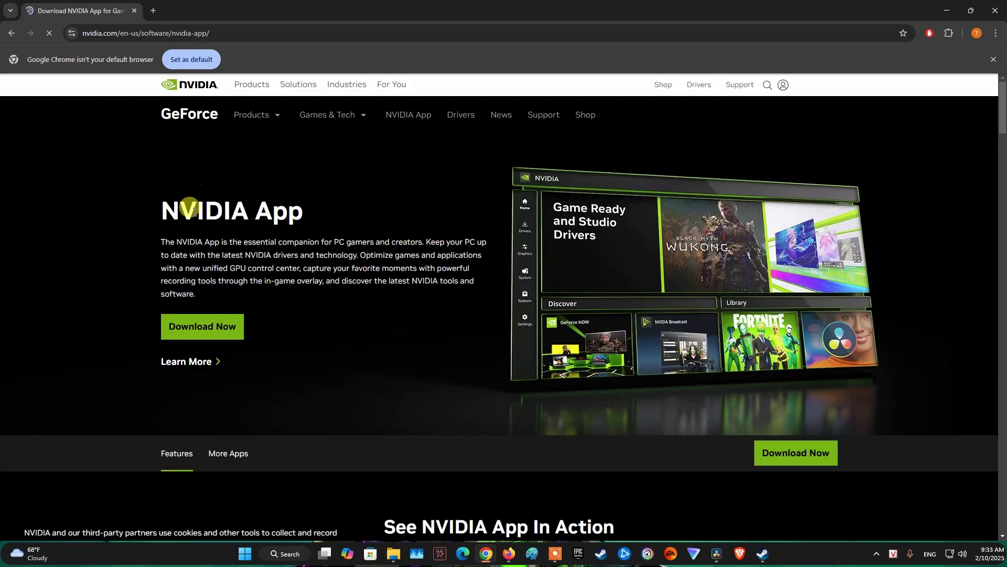
- Save NVIDIA_app_v11.0.2.312.exe into Downloads and launch the installer
left_click(209, 325)
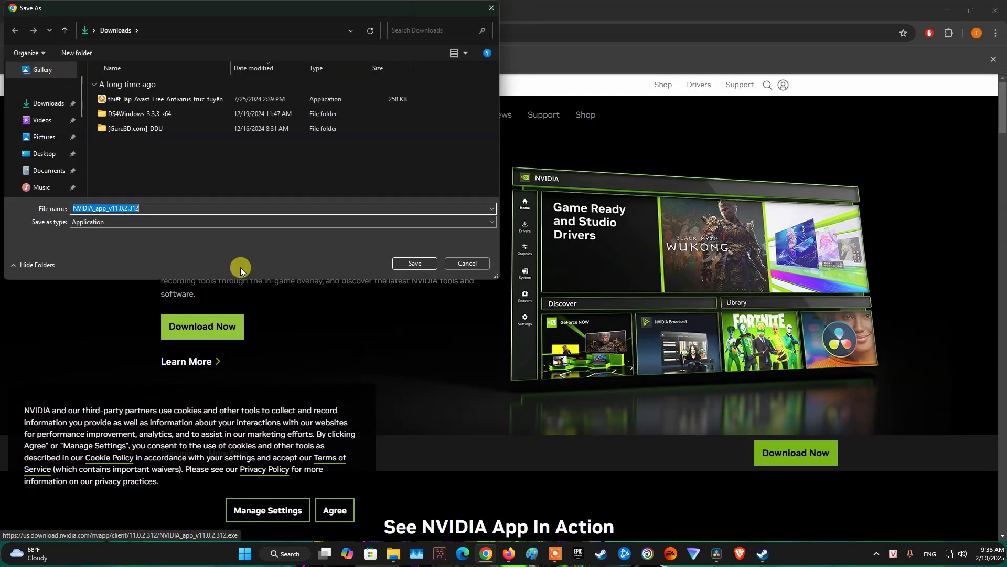
left_click(63, 103)
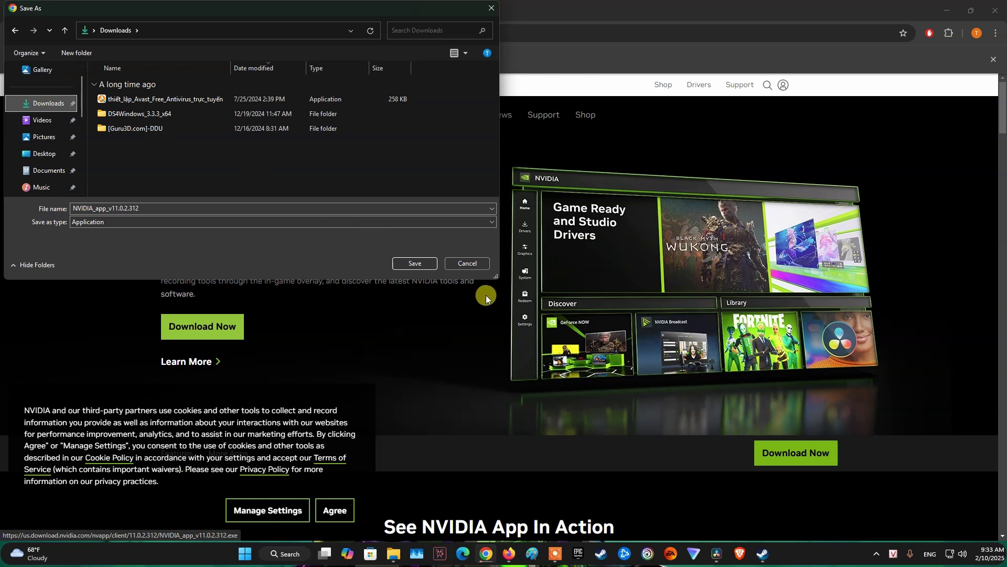
left_click(426, 265)
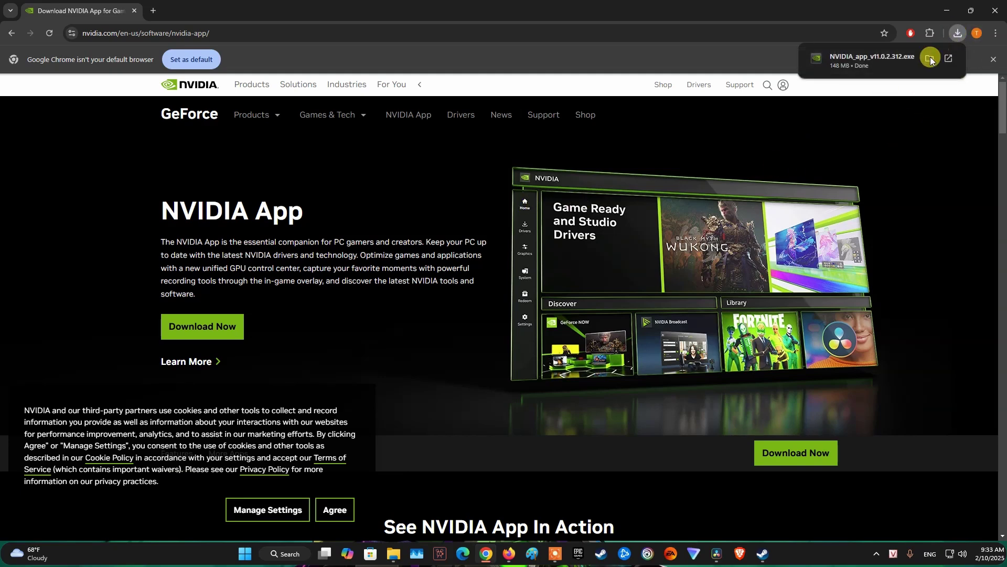
left_click(873, 62)
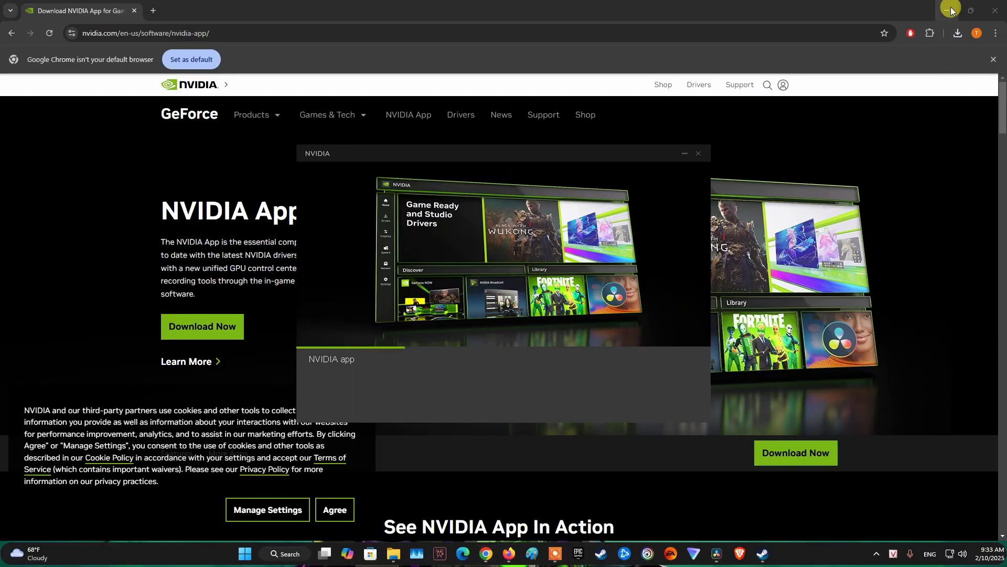
- Approve the permission prompt and accept the NVIDIA App agreement to start installation
left_click(942, 15)
left_click(945, 8)
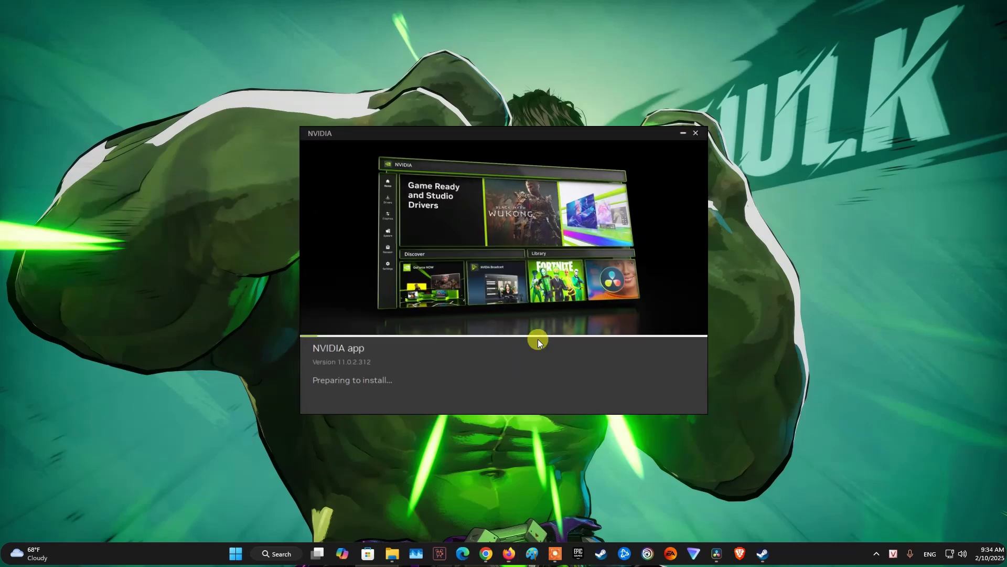
left_click(671, 402)
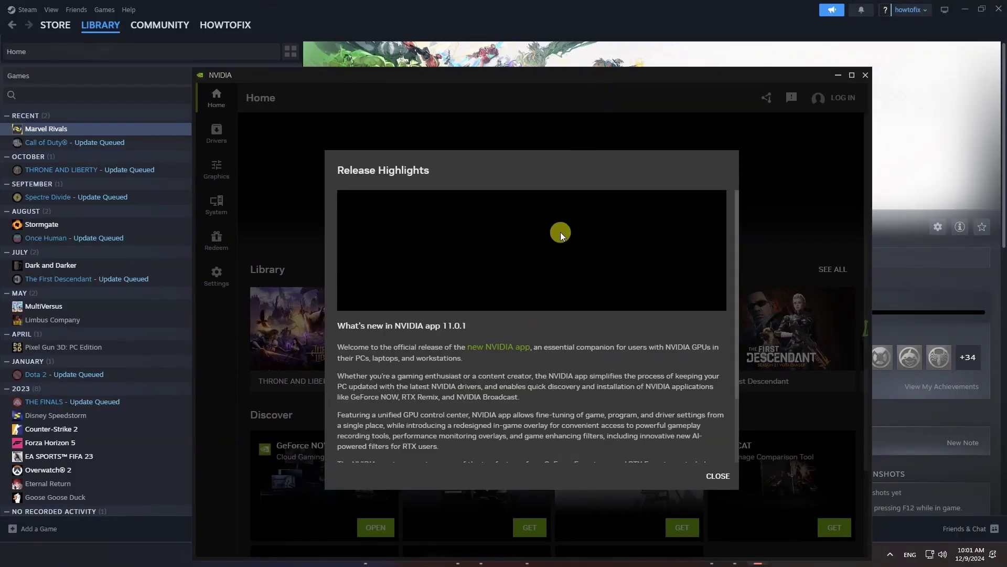
- Download GeForce Game Ready Driver 566.36 from the Drivers section and start its installation
left_click(717, 476)
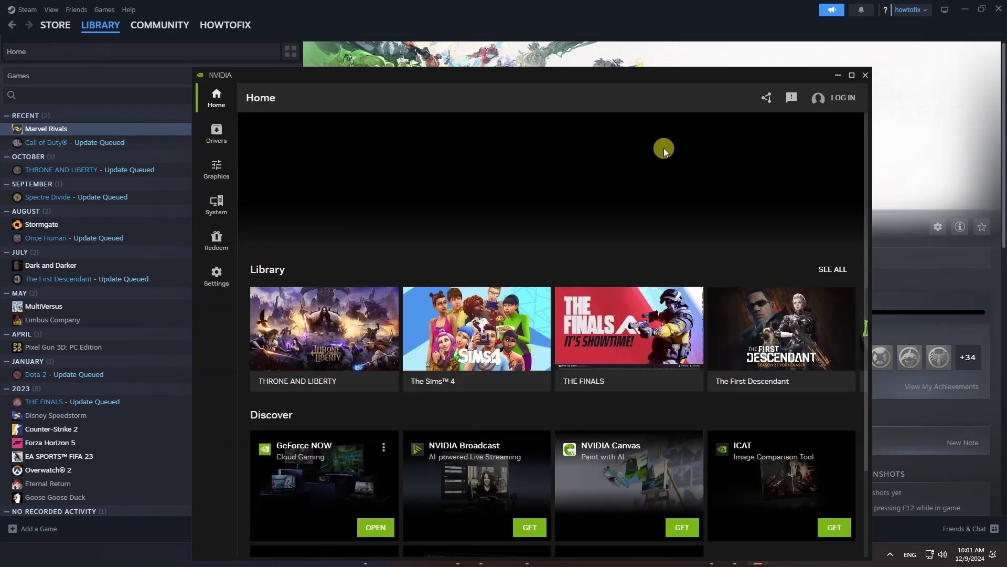
left_click(216, 136)
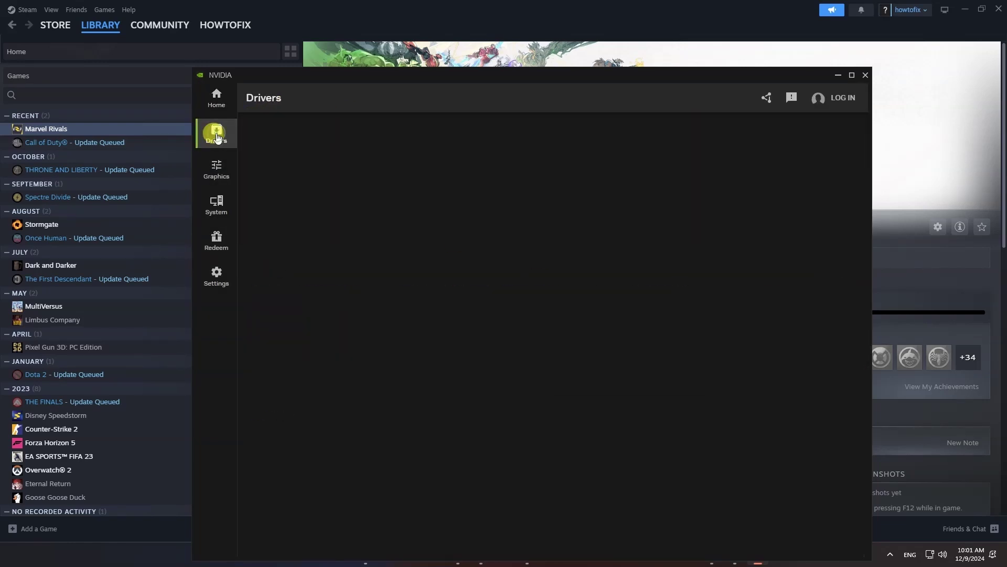
left_click(826, 127)
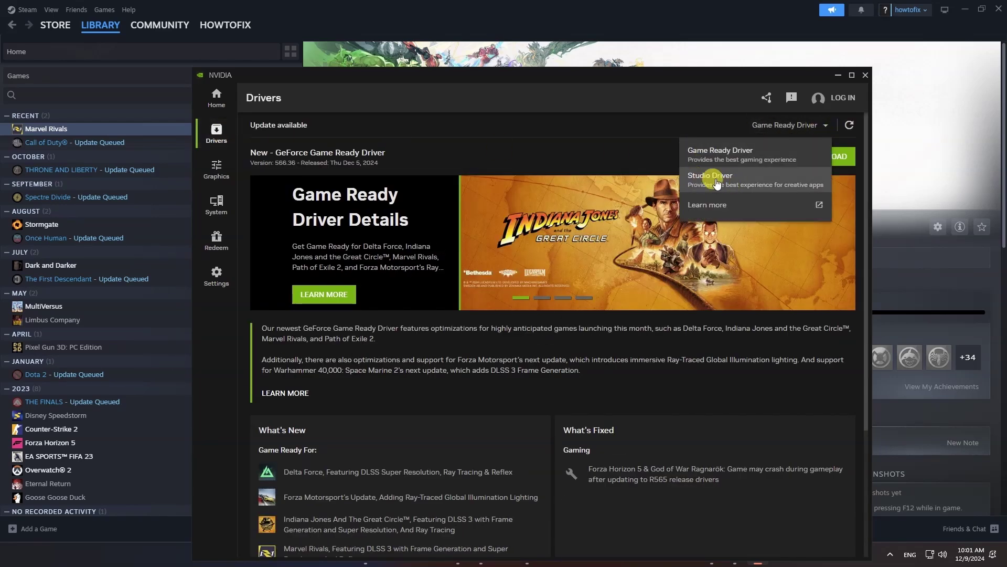
left_click(727, 155)
left_click(806, 156)
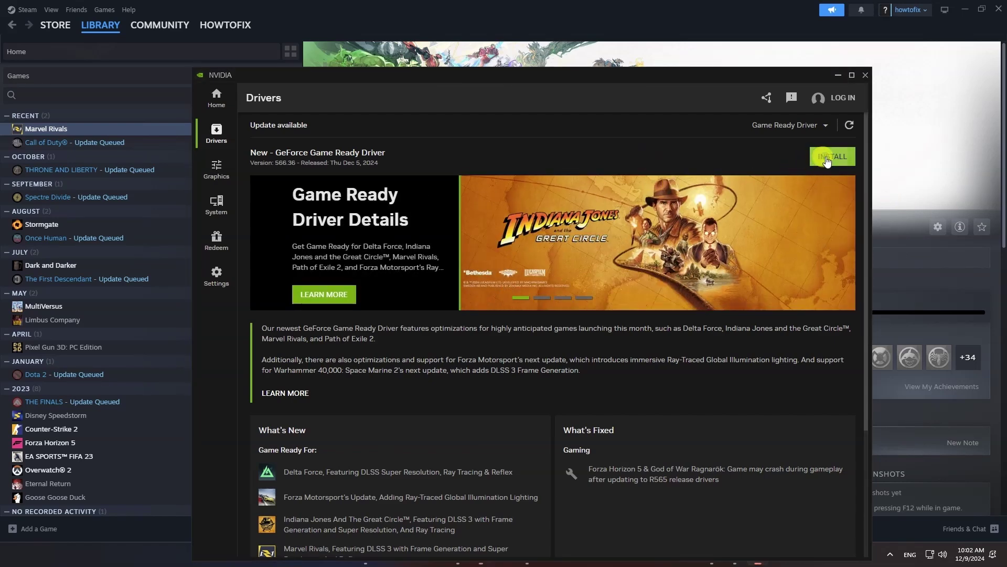
left_click(826, 161)
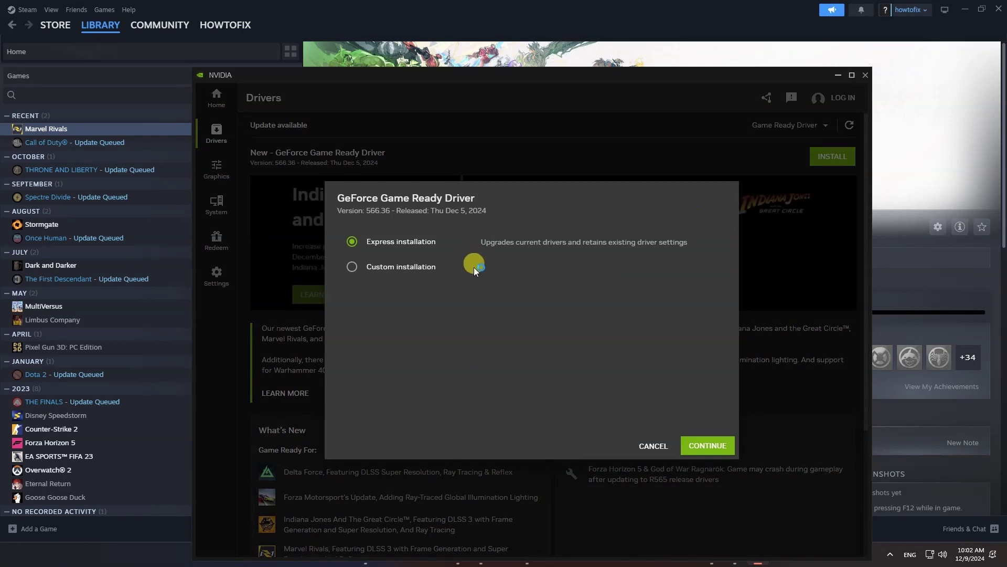
- Start a custom clean install of Graphics Driver 566.36 only, leaving out PhysX System Software
left_click(352, 267)
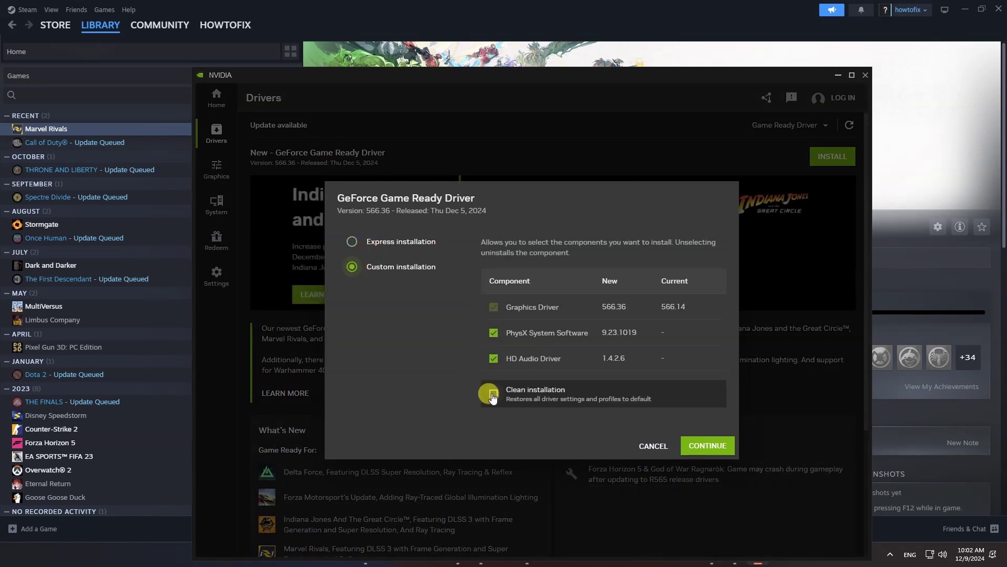
left_click(493, 334)
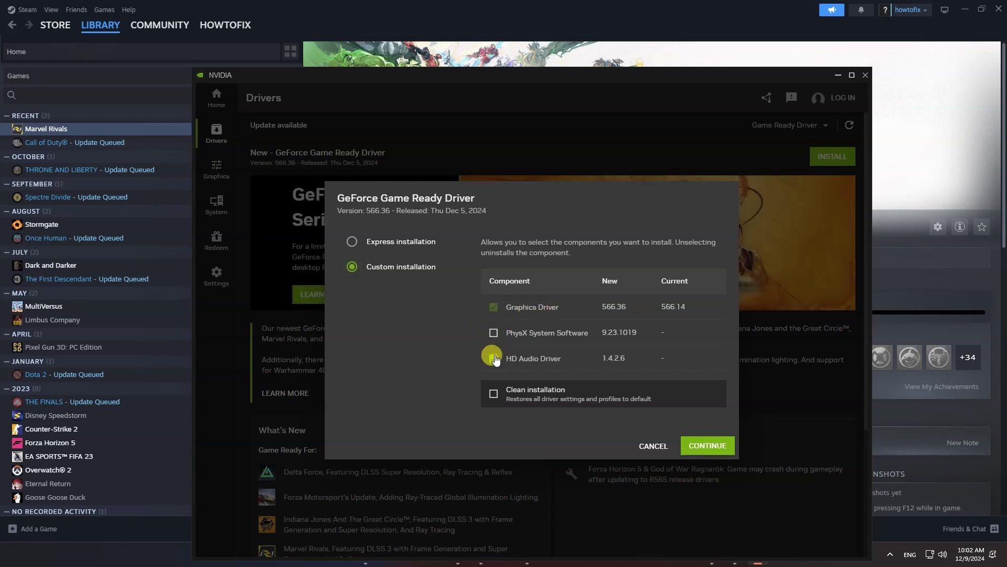
left_click(493, 394)
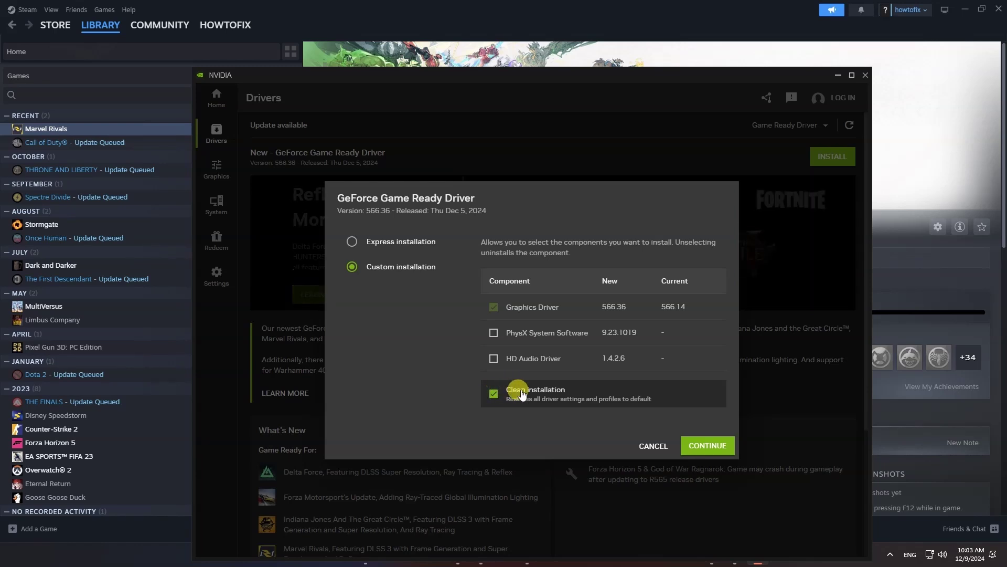
left_click(727, 446)
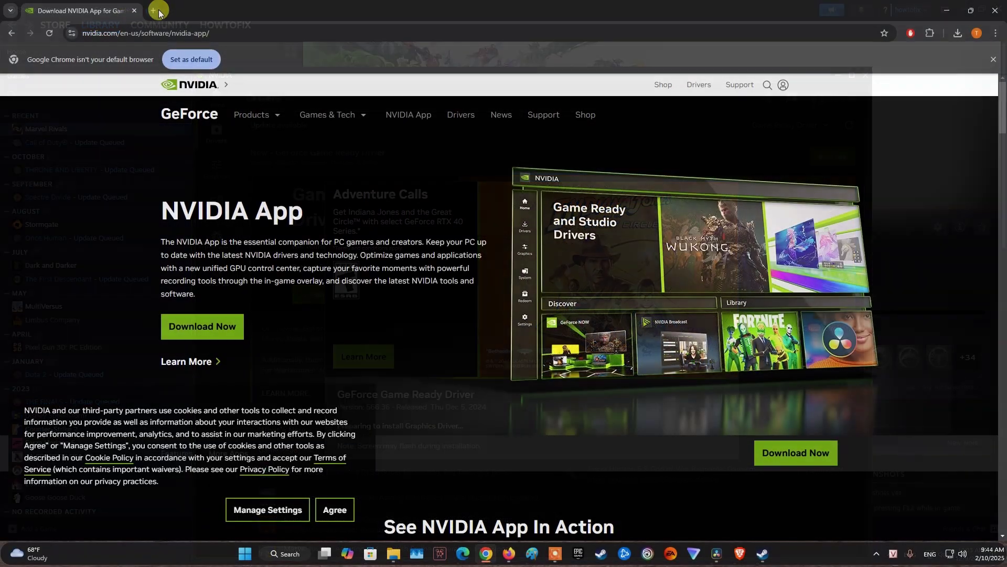
- Load Microsoft's Visual C++ Redistributable page in a new tab and jump to the 2015–2022 section
left_click(154, 11)
type("https://learn.microsoft.com/en-us/cpp/windows/latest-supported-vc-redist?view=msvc-170")
key("Return")
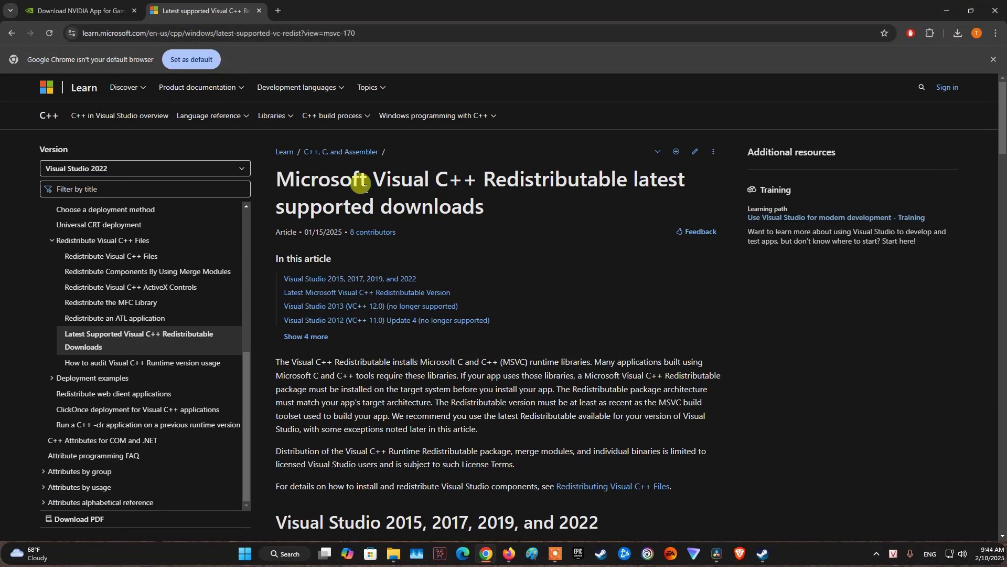
left_click(363, 281)
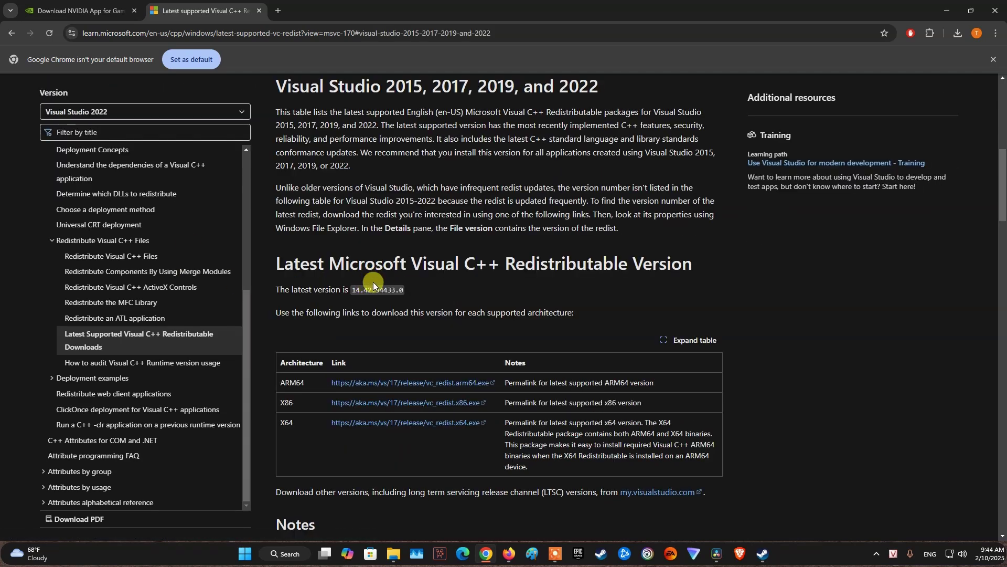
left_click_drag(273, 81, 677, 286)
left_click(721, 287)
scroll(489, 289, "down", 2)
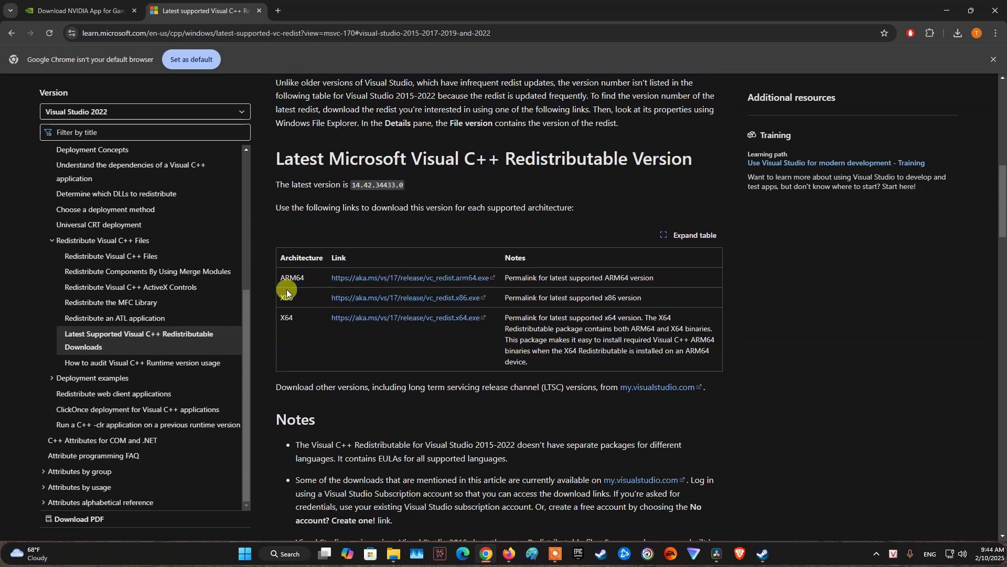
- Save the x86 and x64 VC_redist 14.42.34433.0 installers to Downloads
left_click(395, 299)
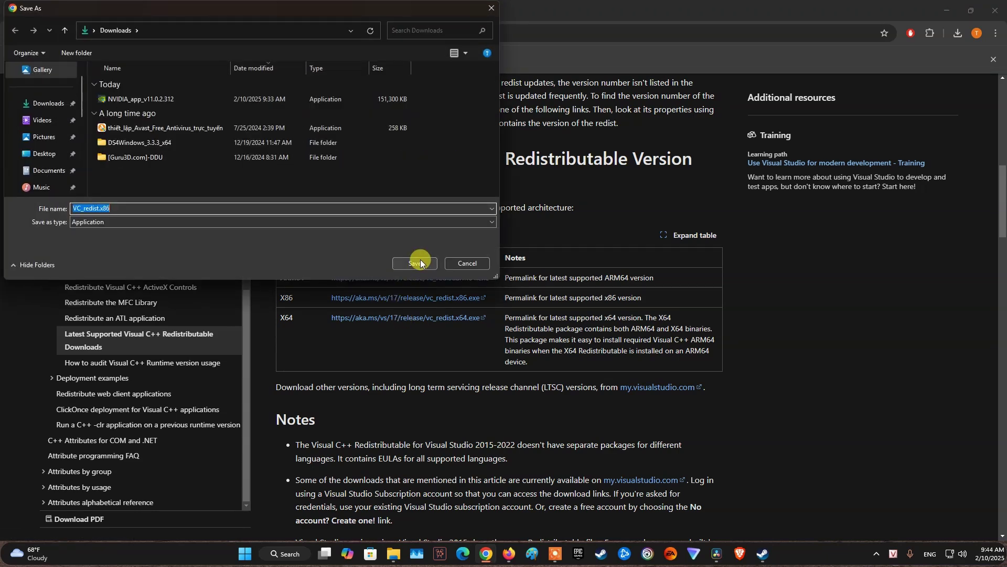
left_click(420, 260)
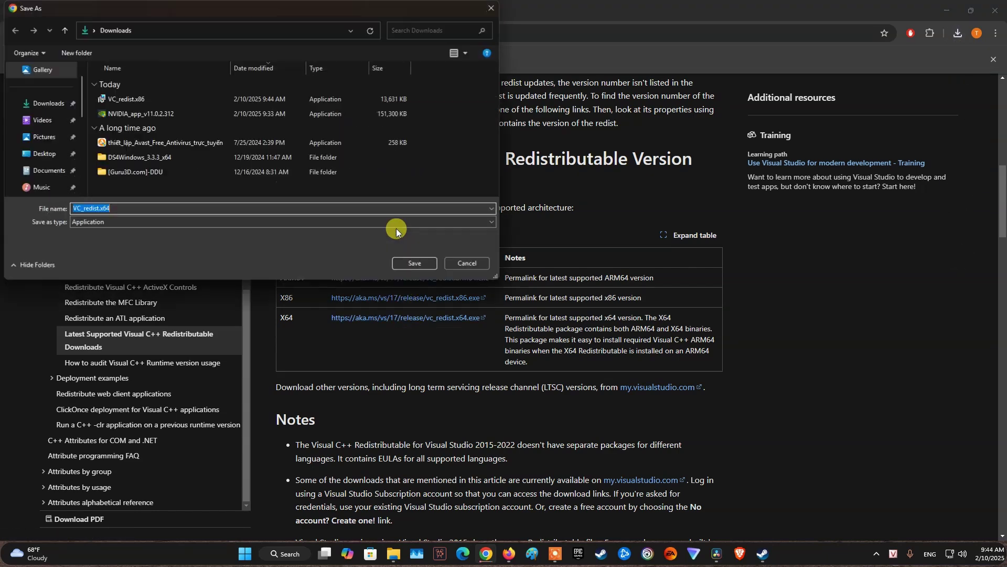
left_click(408, 261)
left_click(958, 33)
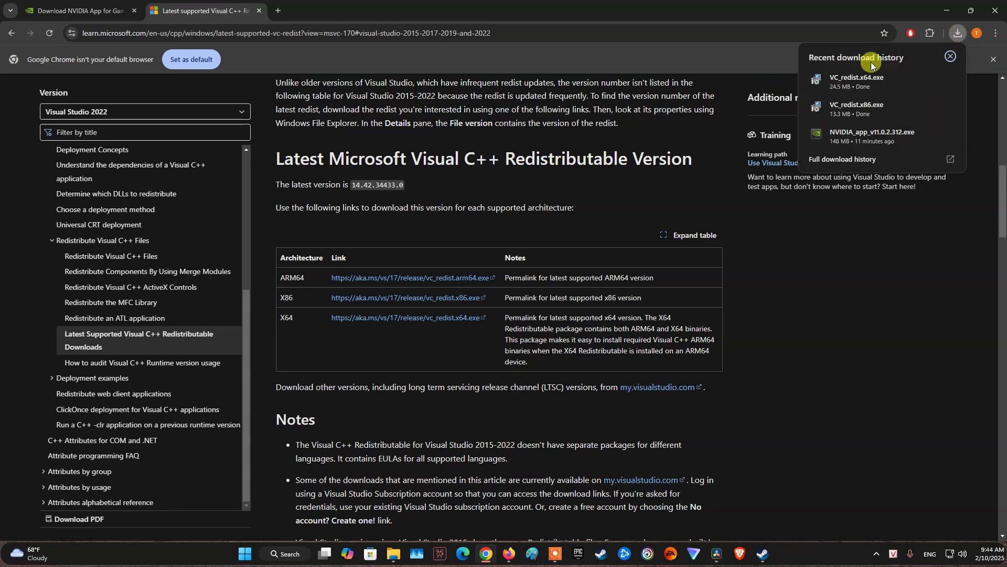
- Launch VC_redist.x86.exe from the downloads list and repair the x86 14.42.34433 redistributable
left_click(850, 109)
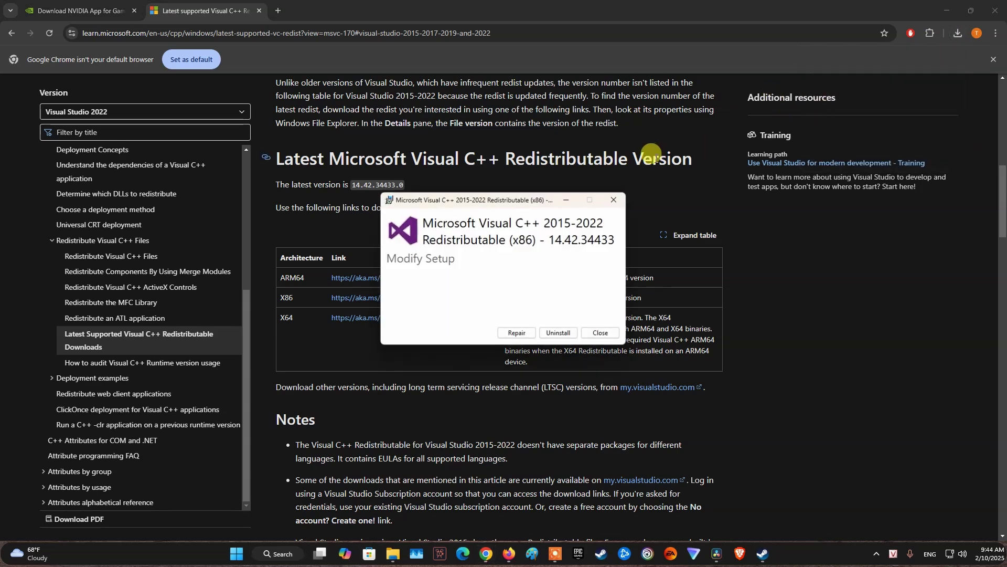
left_click(517, 333)
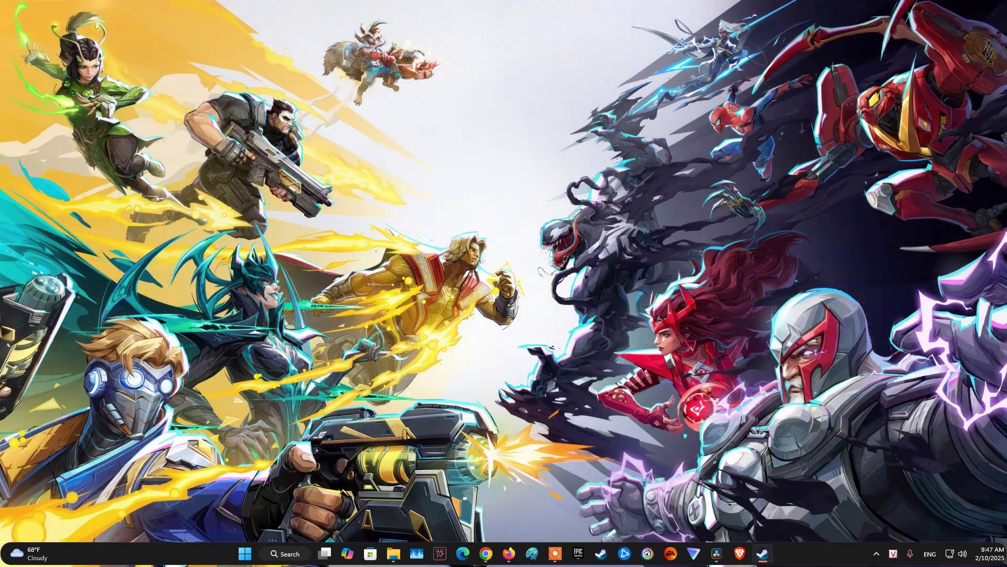
- Maximize Steam and run Verify integrity of game files for Spectre Divide from its Installed Files properties
left_click(762, 553)
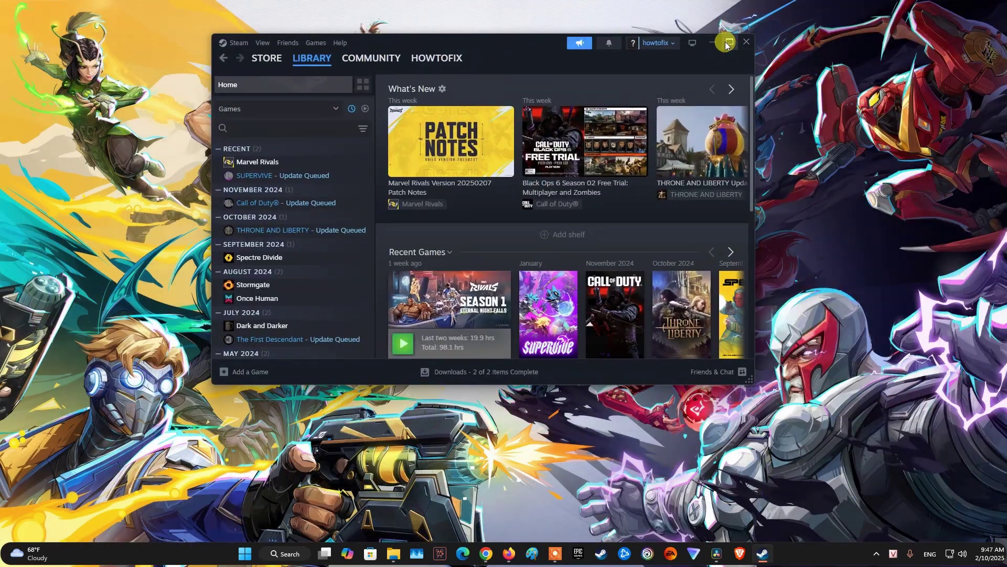
left_click(730, 42)
mouse_move(106, 28)
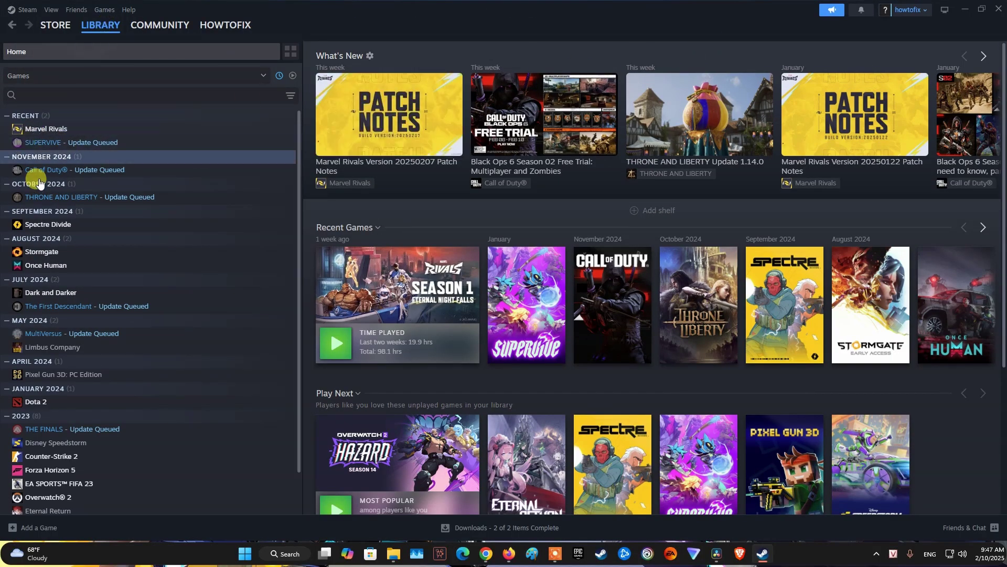
right_click(55, 226)
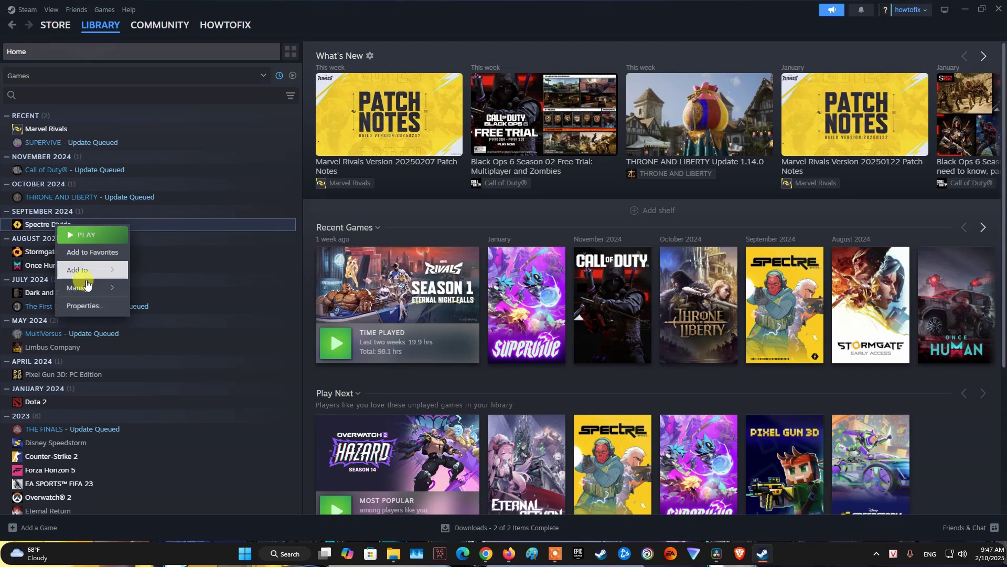
left_click(85, 305)
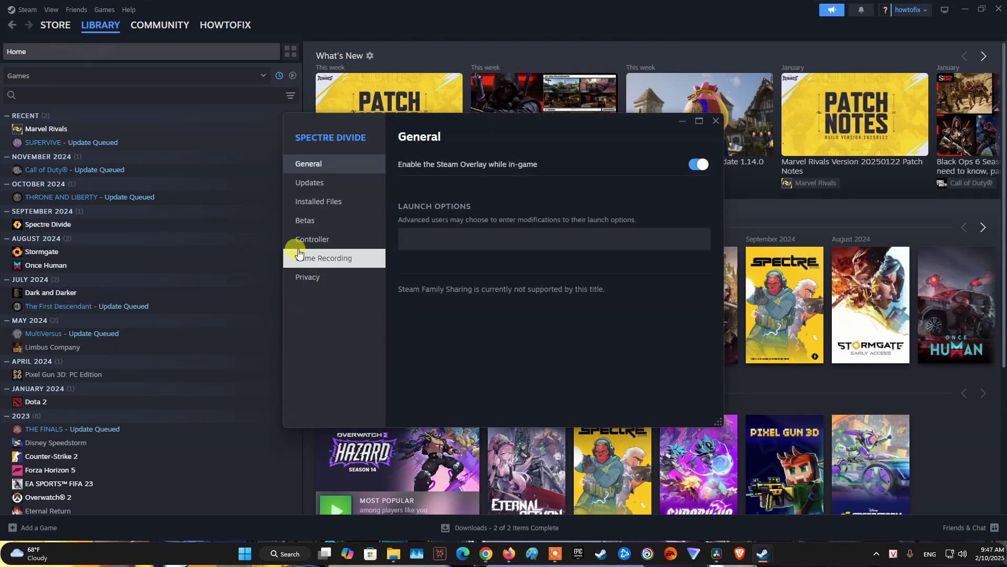
left_click(322, 203)
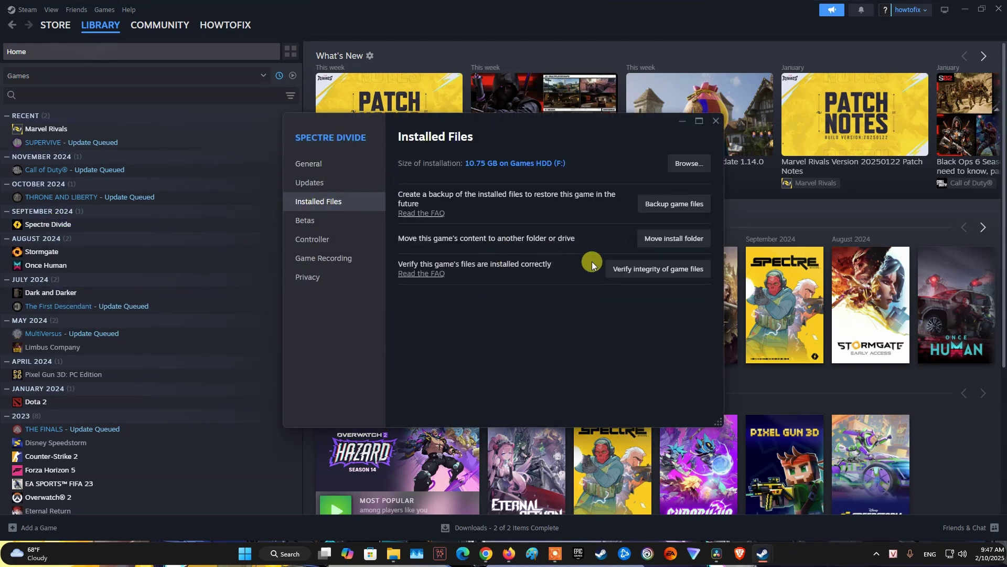
left_click(652, 270)
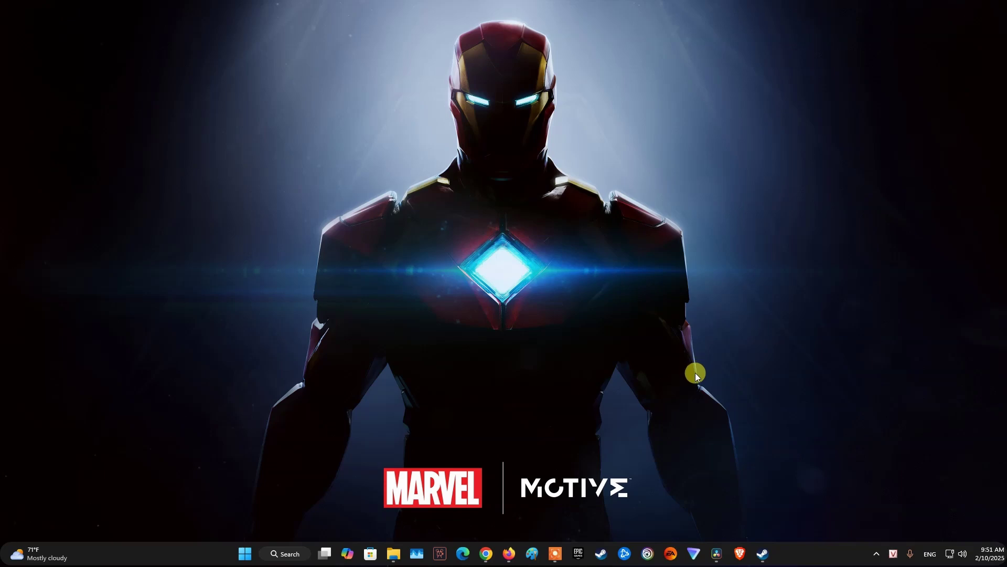
left_click(762, 553)
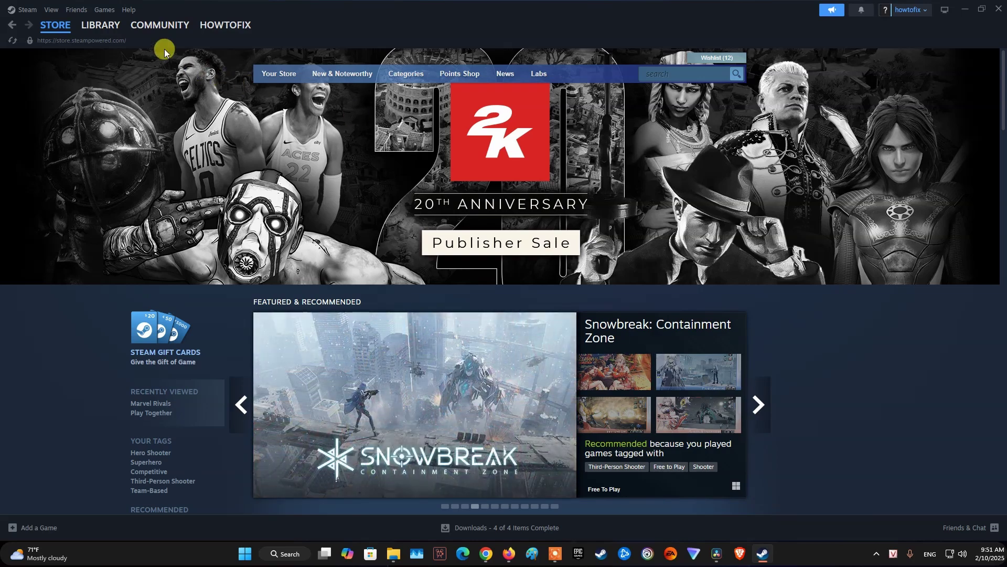
- Confirm Call of Duty's Steam Overlay is off in its Properties, then minimize Steam
left_click(108, 29)
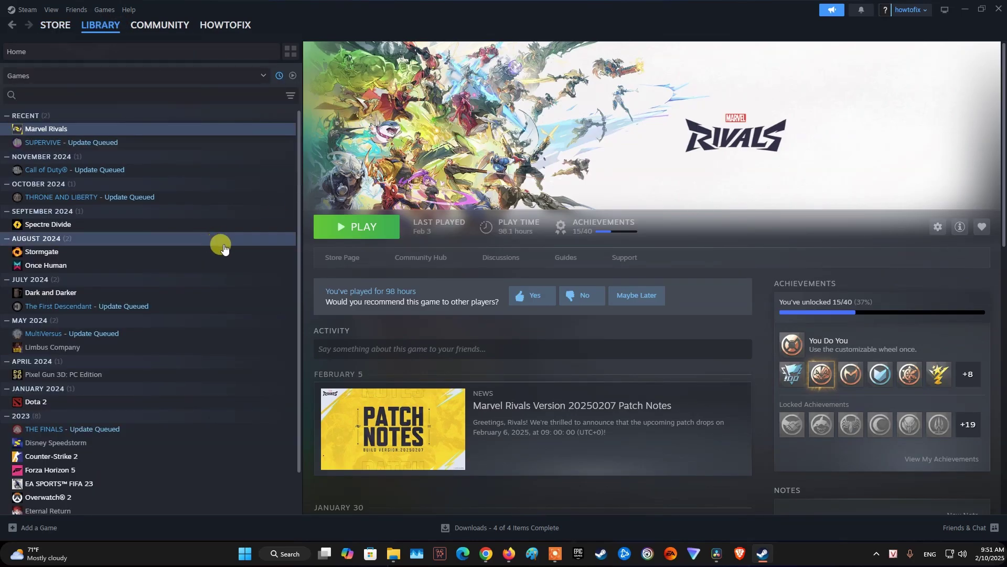
right_click(100, 169)
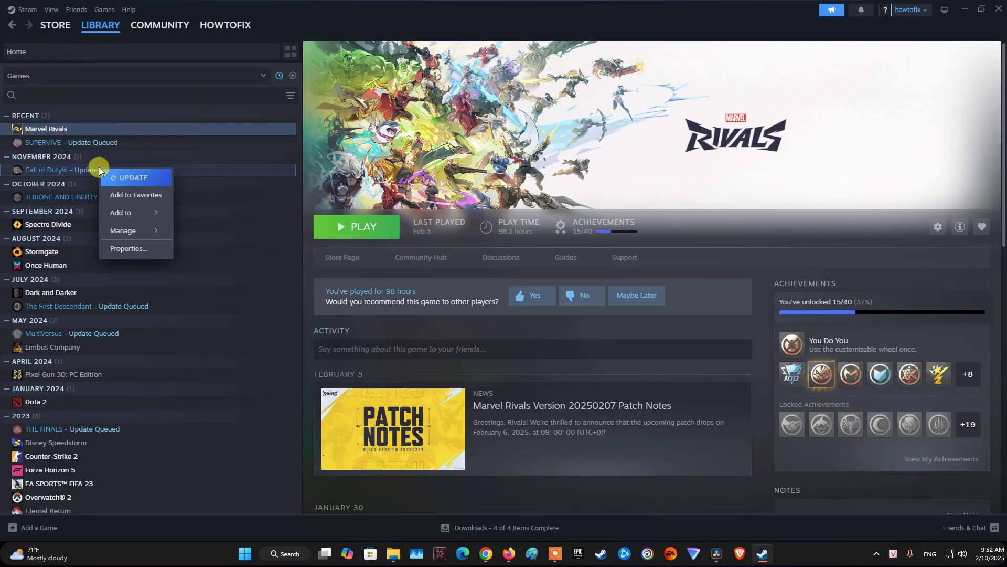
left_click(128, 248)
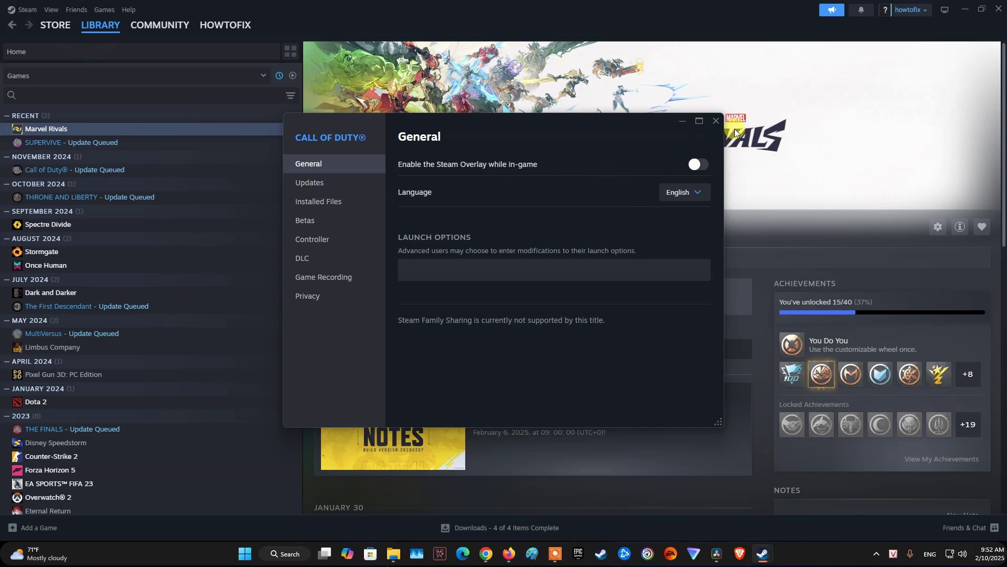
left_click(716, 121)
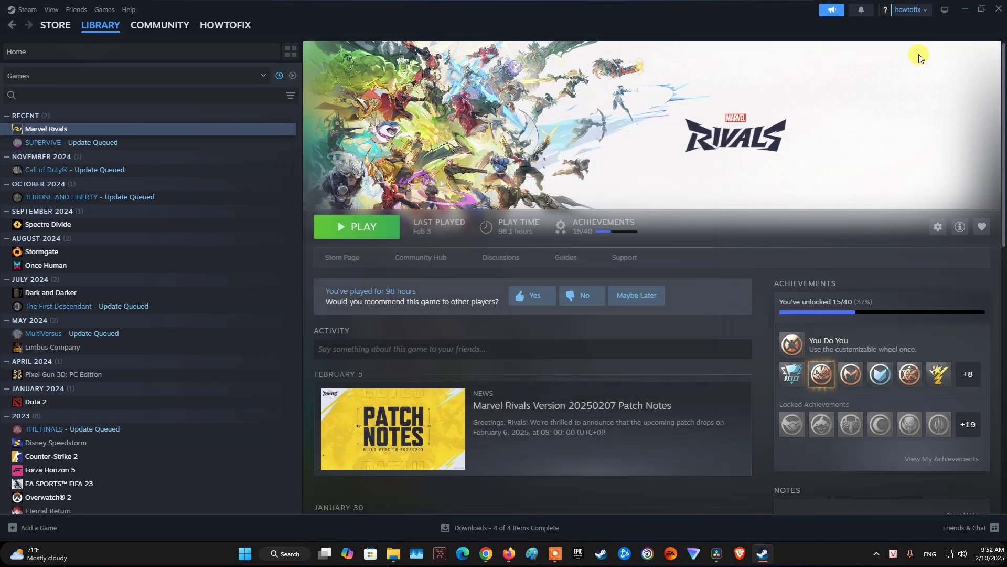
left_click(966, 8)
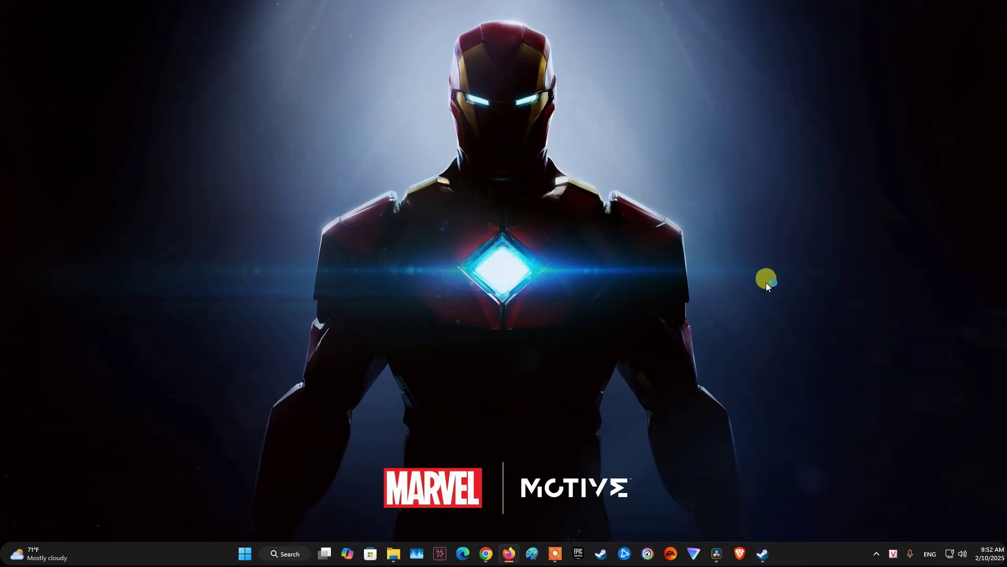
- Bring up the Discord window from the system tray's hidden icons
left_click(876, 554)
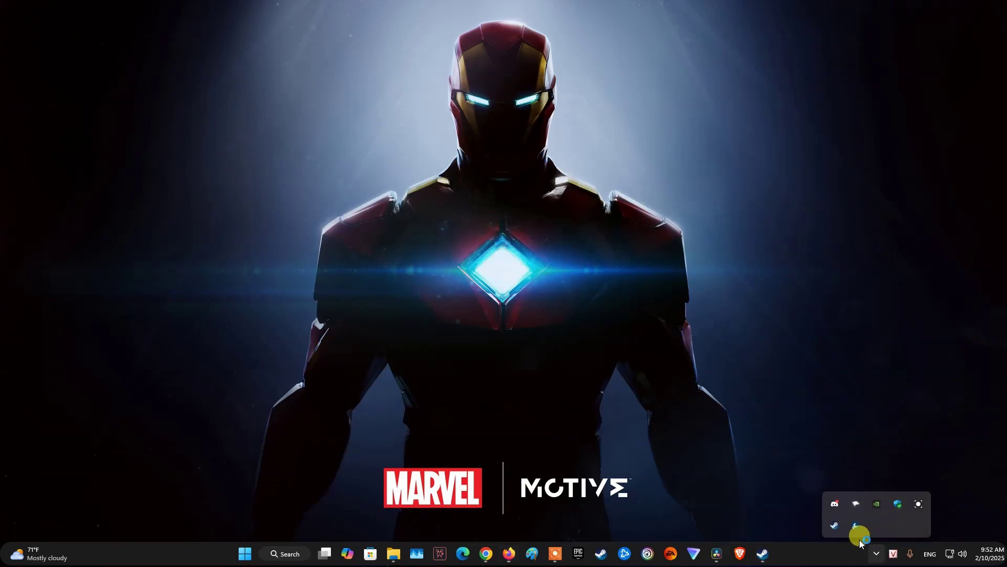
right_click(836, 505)
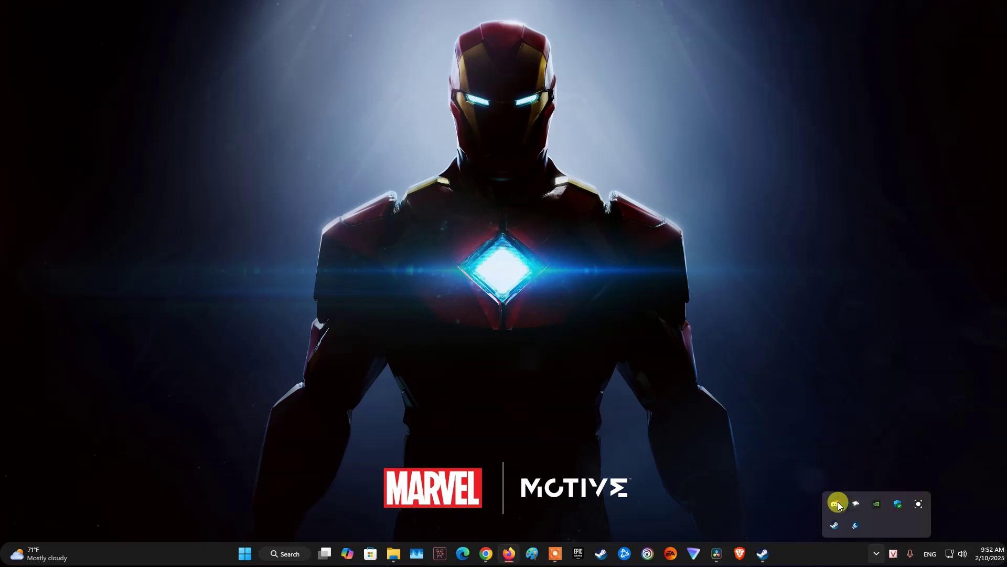
left_click(837, 504)
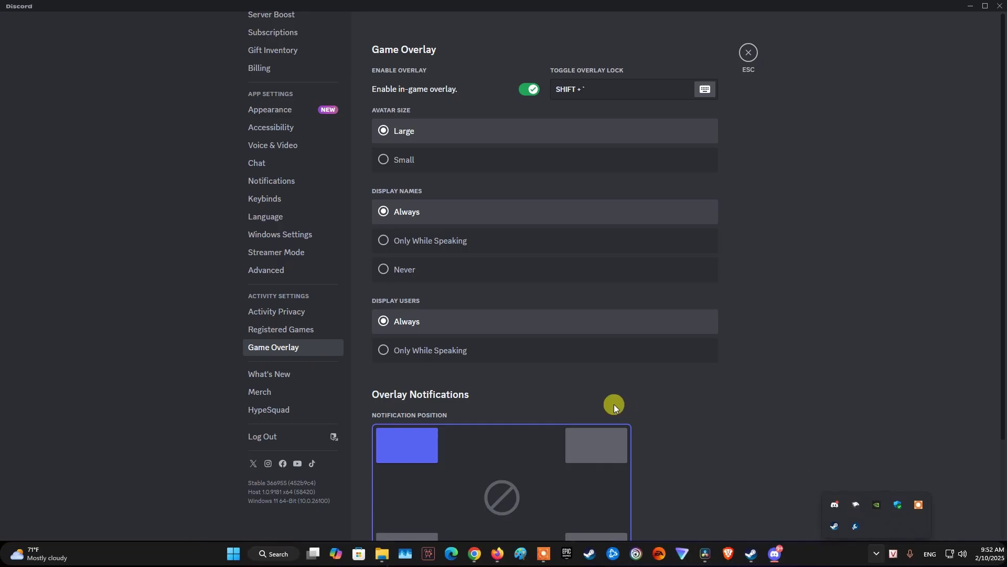
left_click(747, 54)
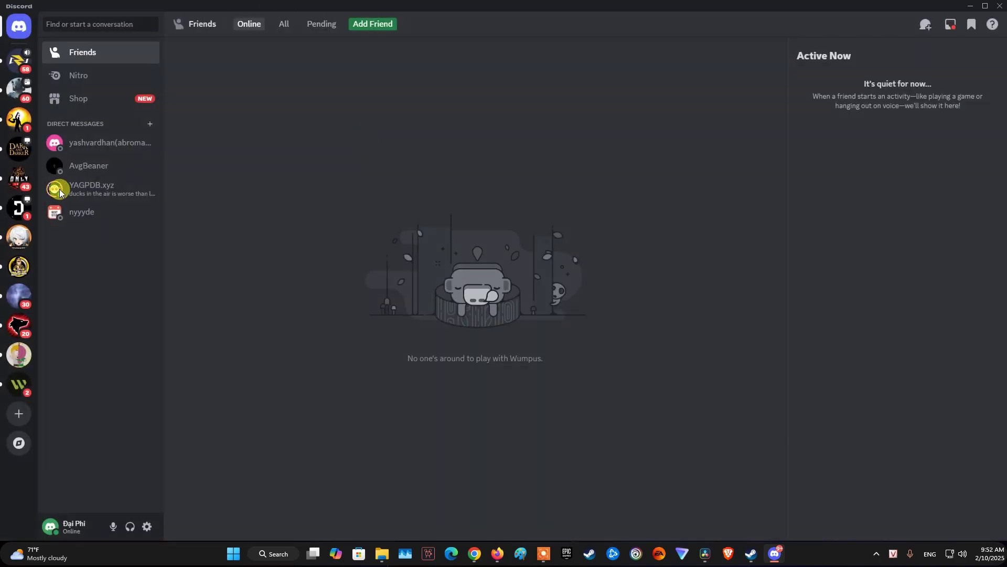
- Switch off Discord's in-game overlay under Game Overlay settings and close Discord
left_click(147, 526)
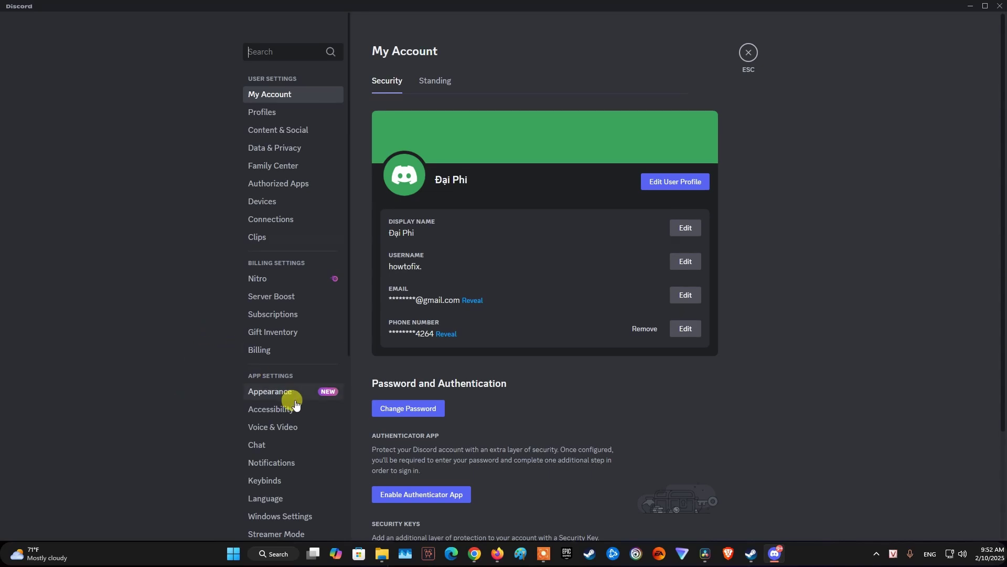
scroll(292, 398, "down", 2)
scroll(293, 406, "down", 3)
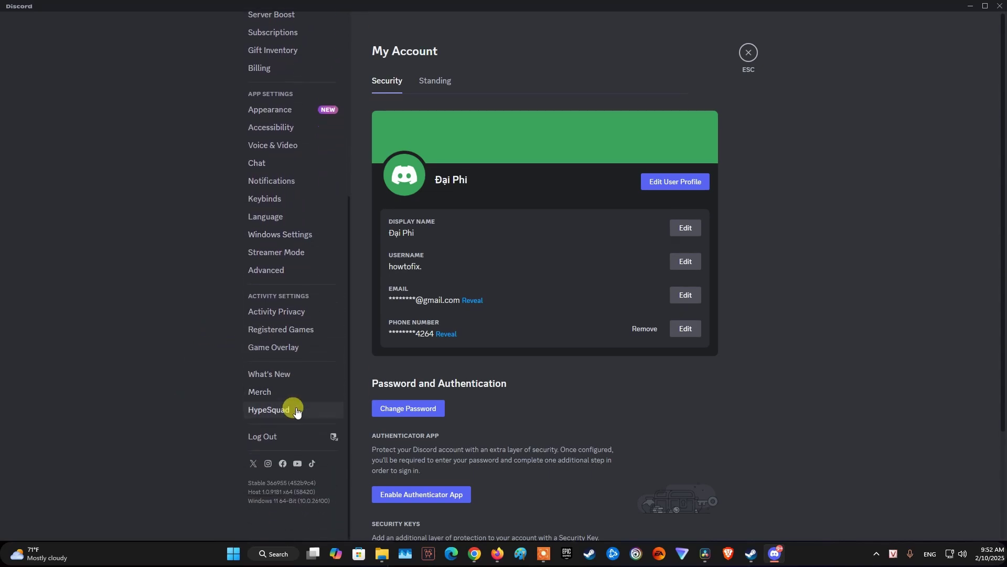
left_click(270, 350)
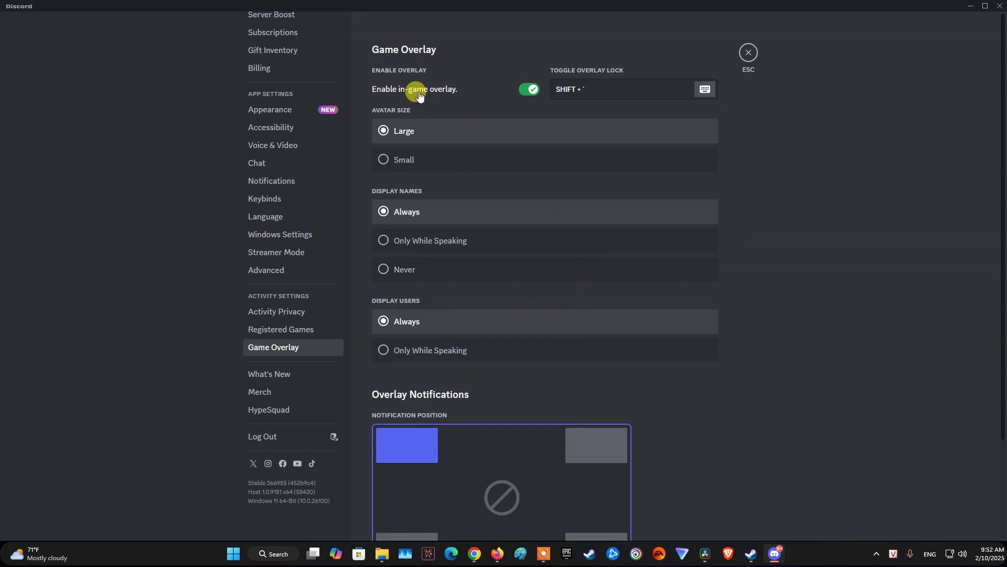
left_click(531, 90)
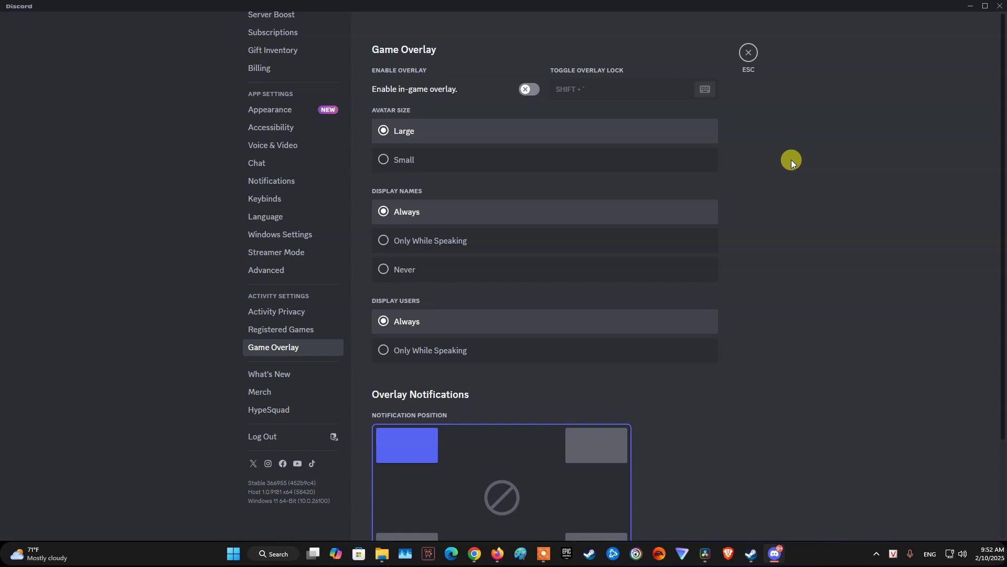
left_click(750, 53)
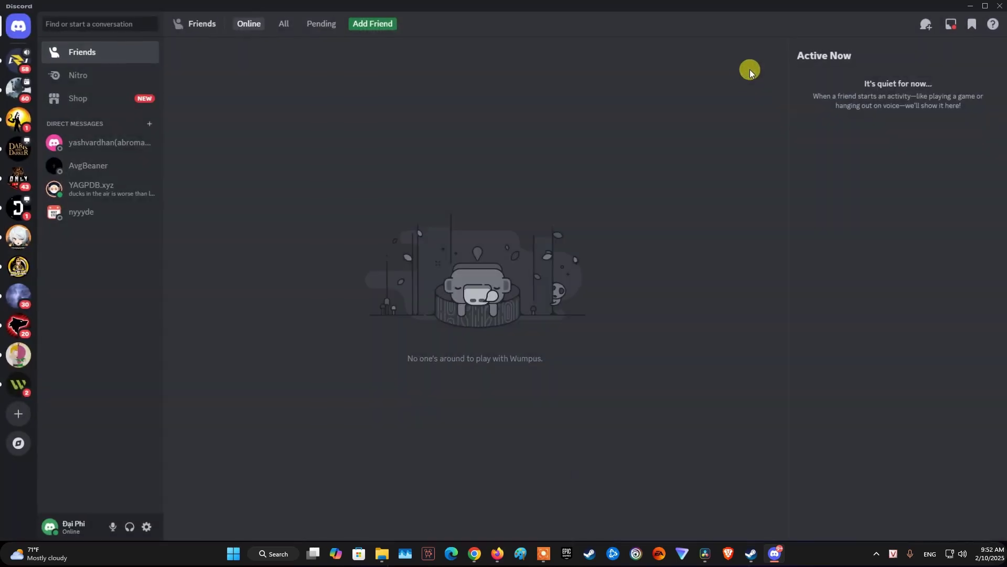
left_click(997, 8)
left_click(877, 553)
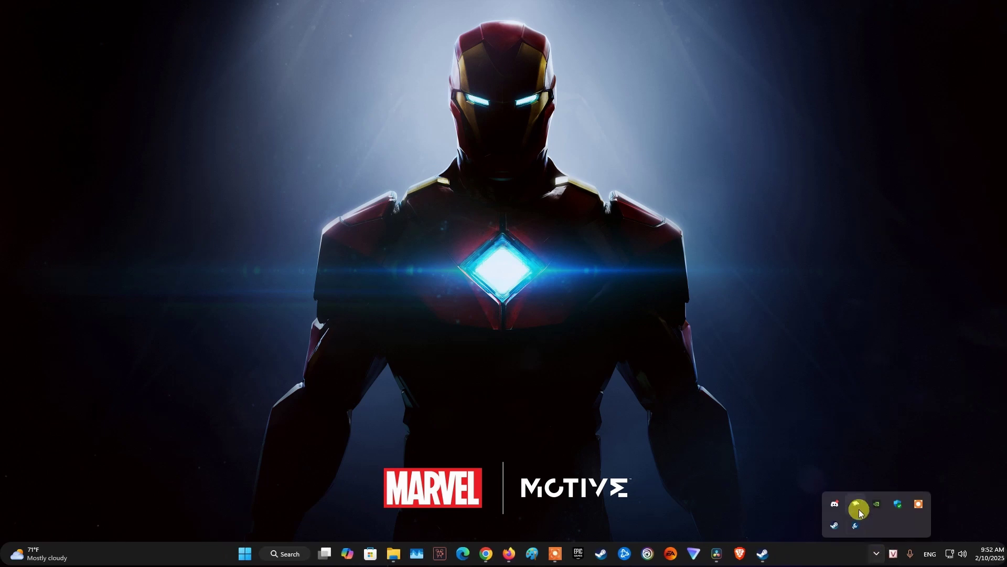
- Toggle off the NVIDIA overlay in NVIDIA App settings and close the app
left_click(877, 504)
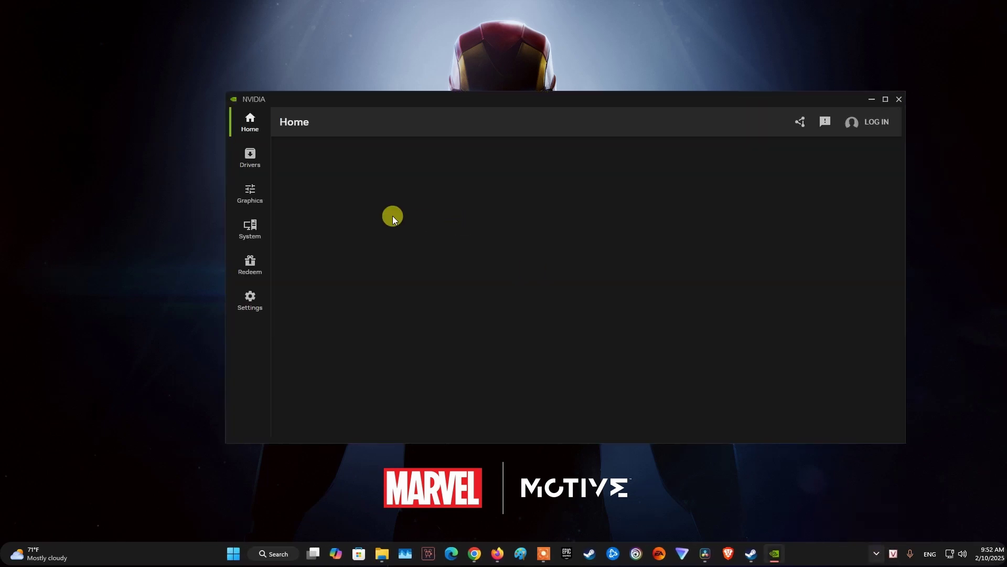
left_click(247, 305)
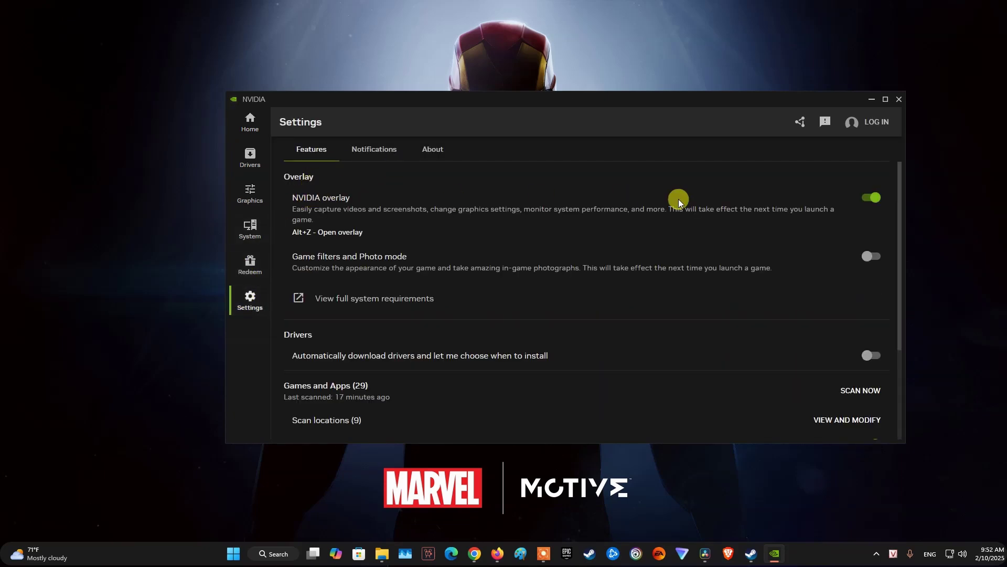
left_click(869, 200)
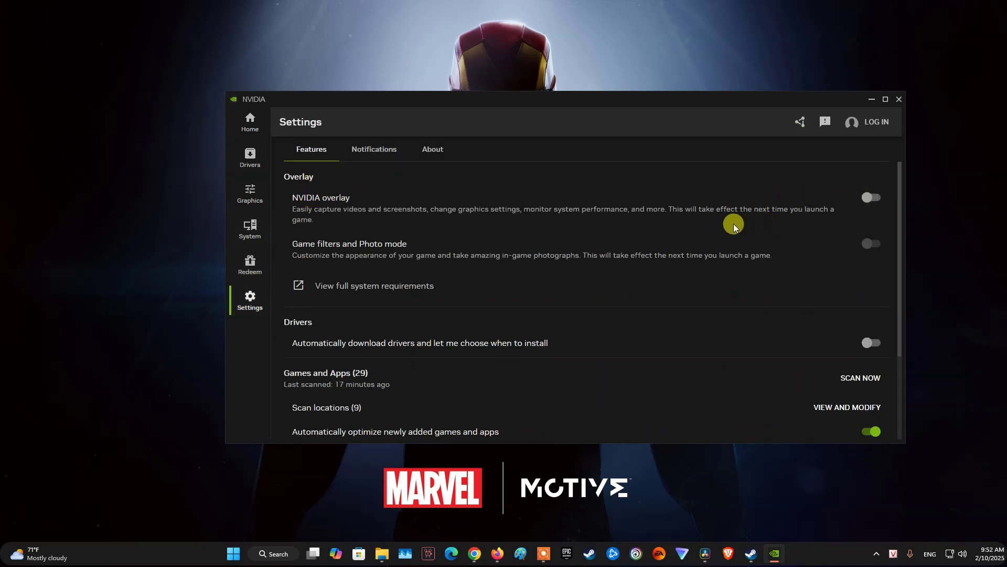
left_click(900, 99)
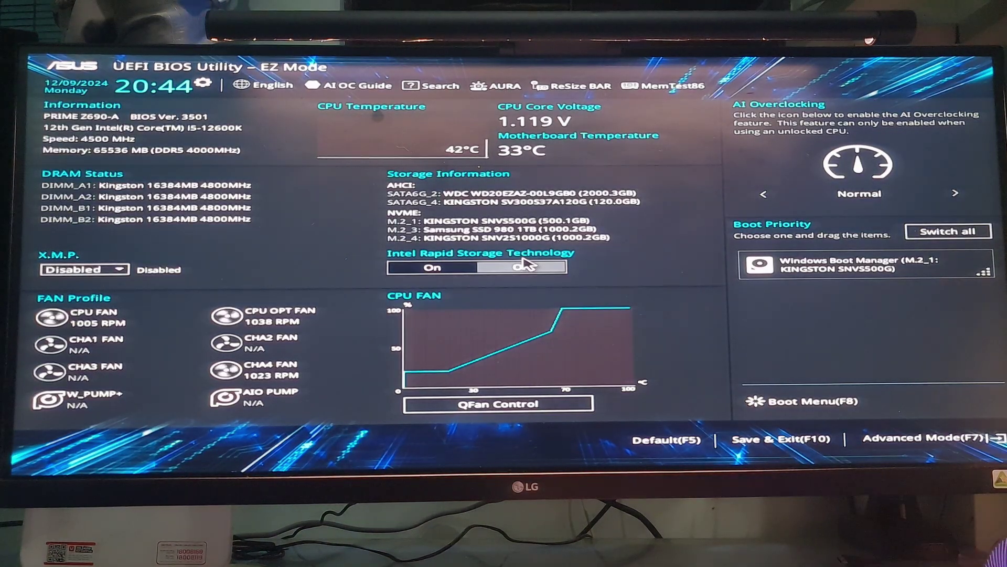
- Change X.M.P. in EZ Mode, first to Enabled and then to Disabled
left_click(120, 271)
left_click(100, 249)
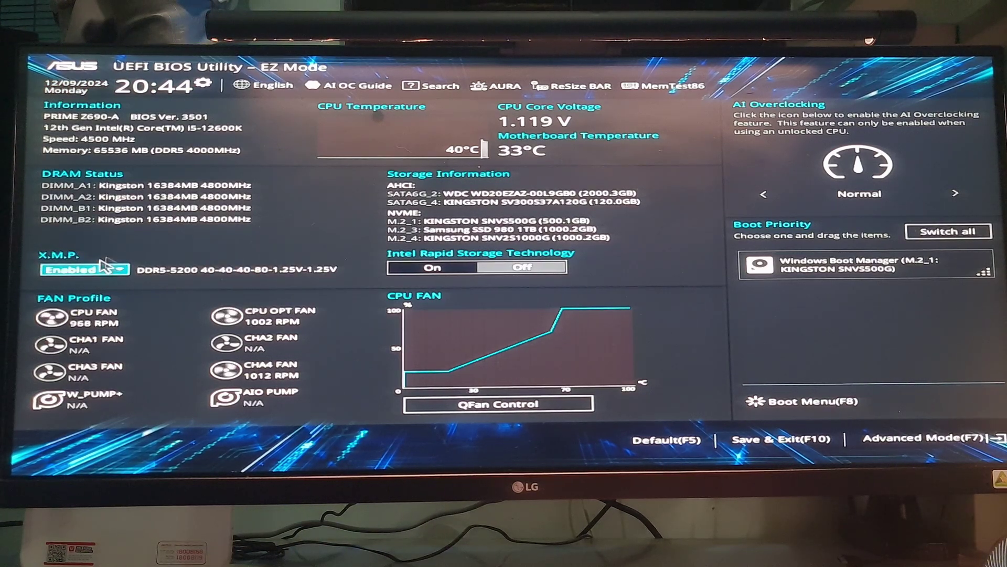
left_click(113, 270)
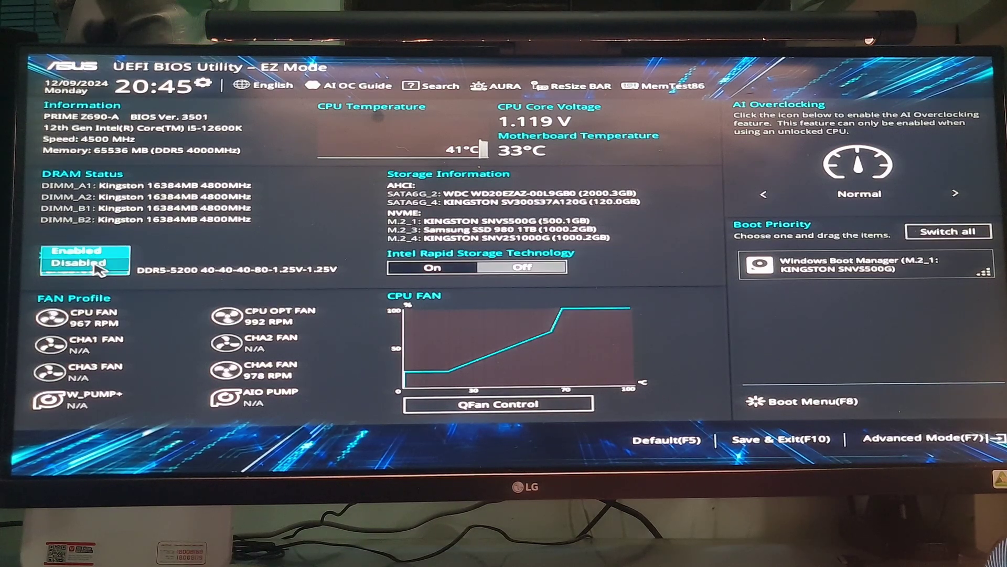
left_click(96, 265)
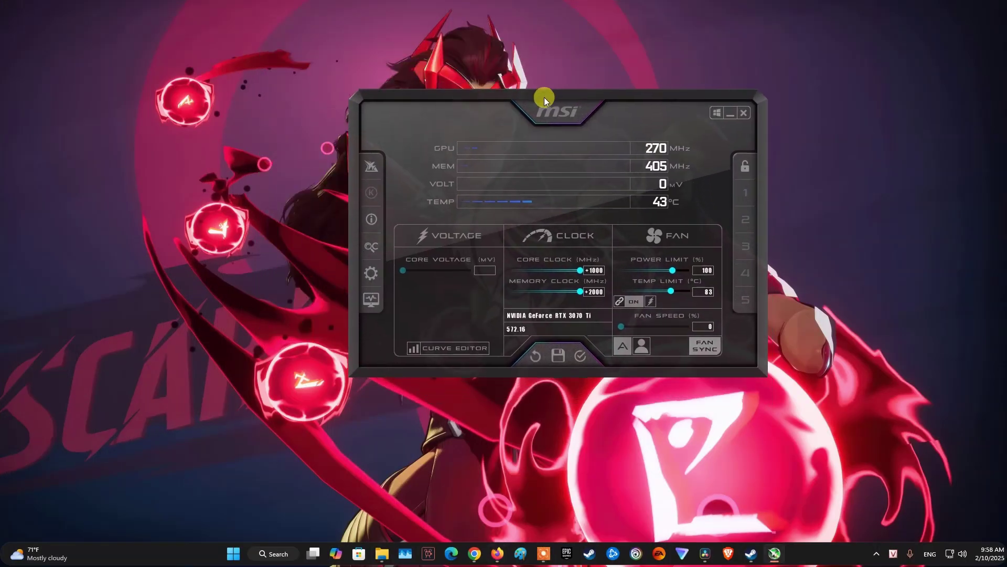
- Reset Afterburner's core and memory clock offsets from +1000/+2000 to +0, then close it
mouse_move(581, 271)
left_mouse_down()
mouse_move(565, 272)
mouse_move(580, 281)
mouse_move(557, 298)
mouse_move(592, 269)
left_mouse_up()
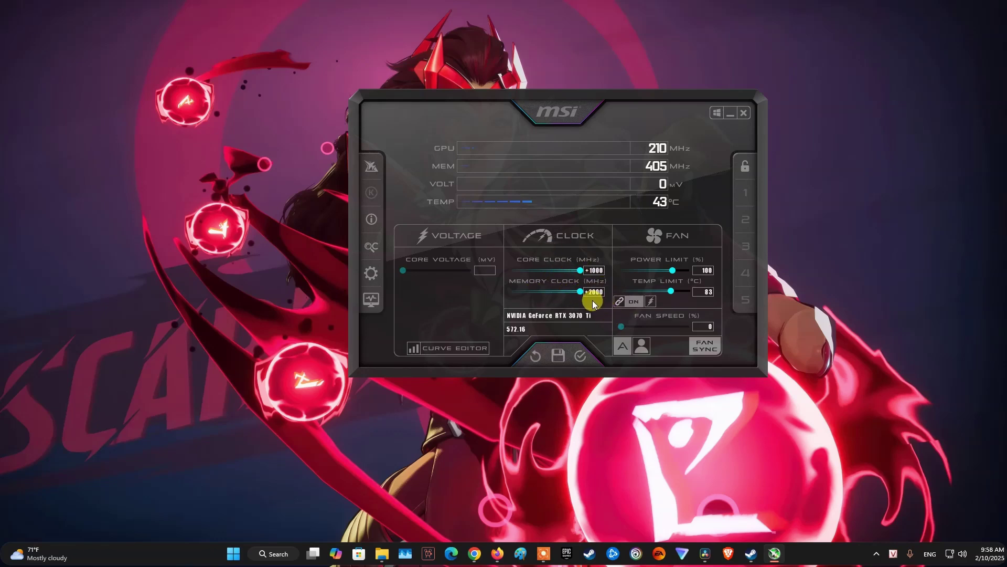
left_click(535, 355)
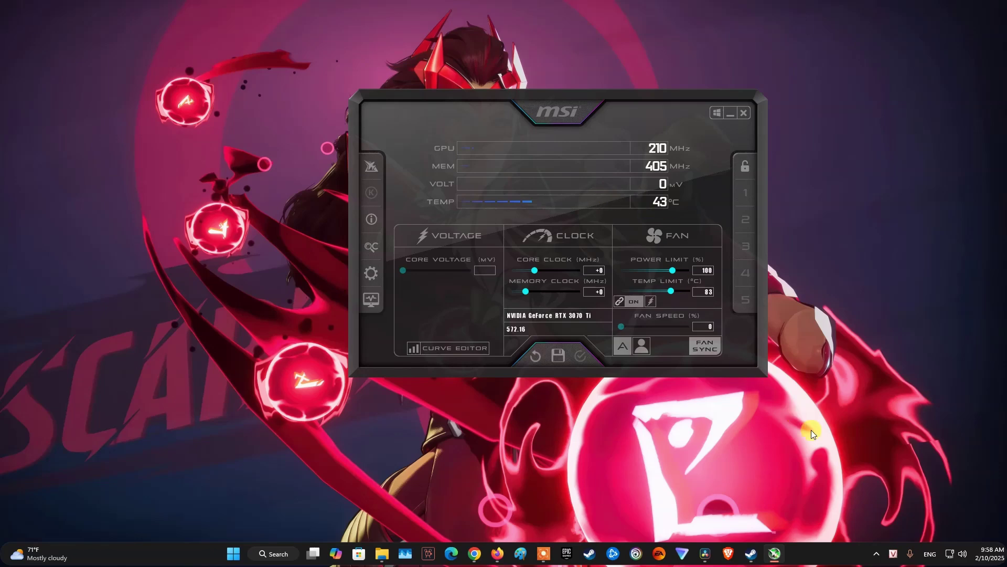
left_click(877, 553)
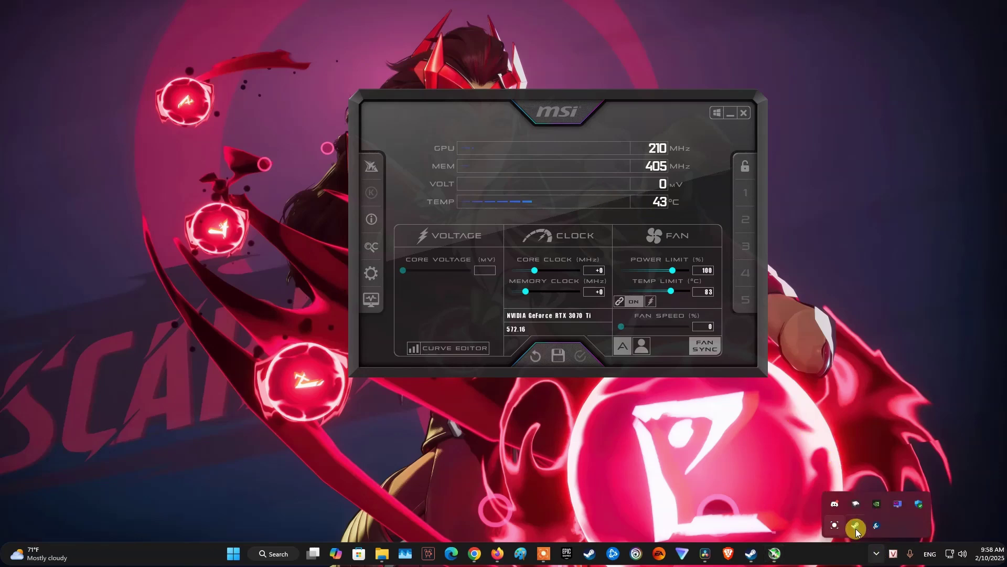
left_click(744, 113)
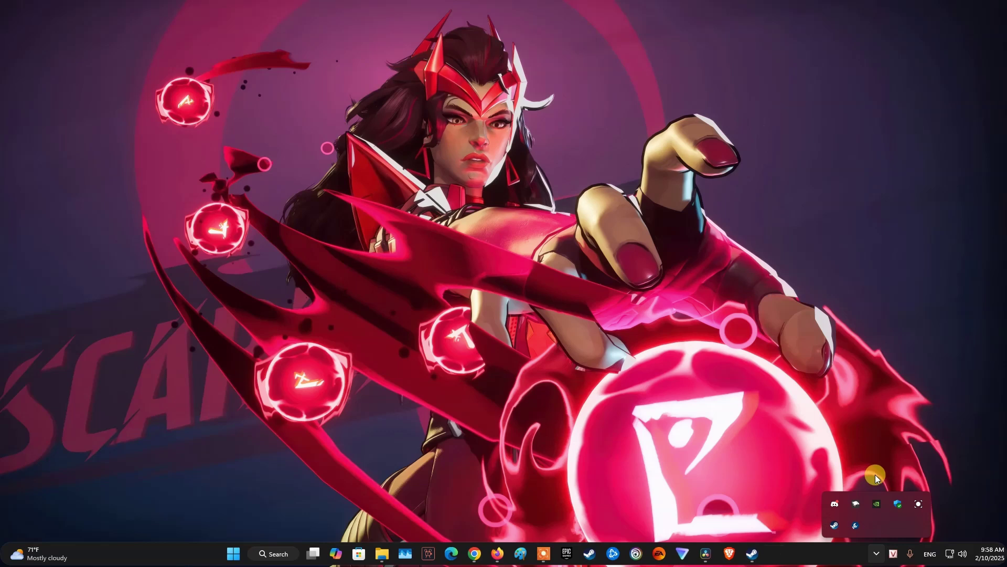
left_click(726, 341)
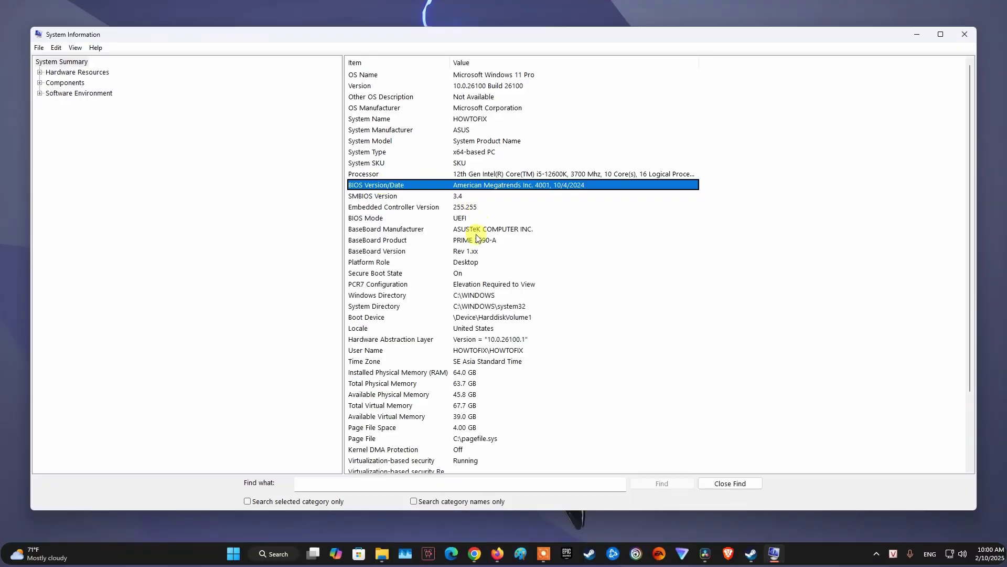
- Check BIOS version 4001 and the PRIME Z690-A baseboard, then open a new Chrome tab
left_click(444, 239)
left_click(466, 186)
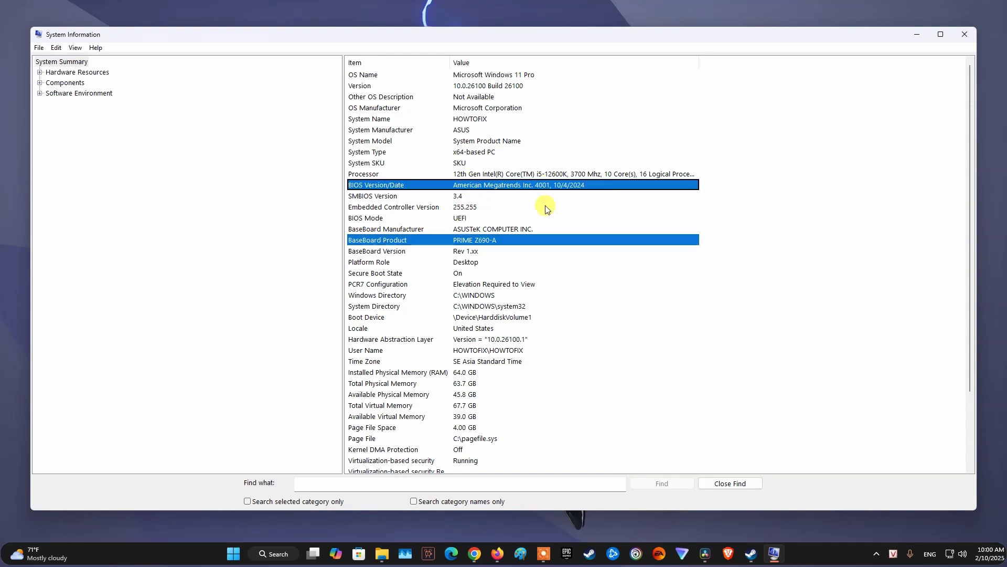
left_click(475, 553)
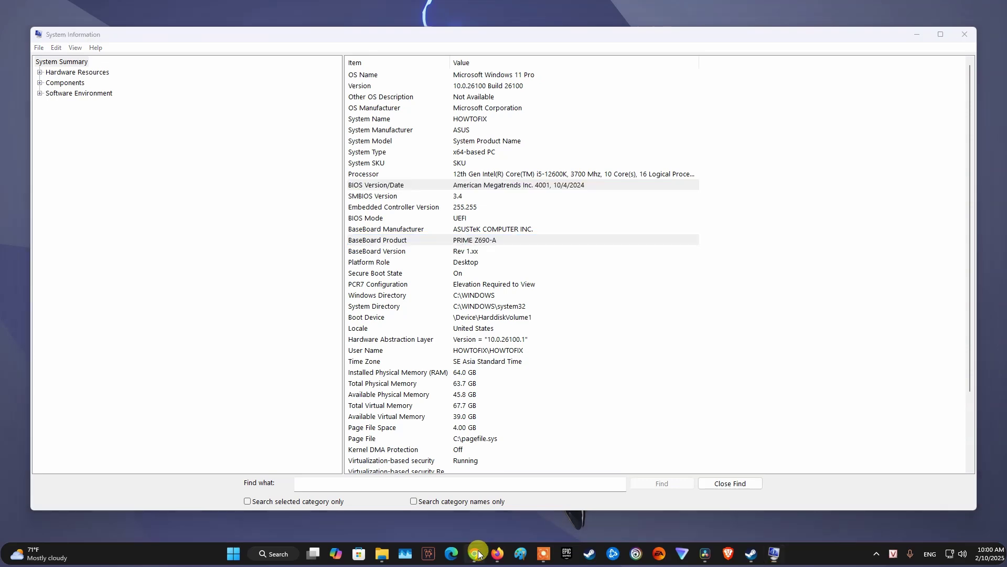
left_click(270, 11)
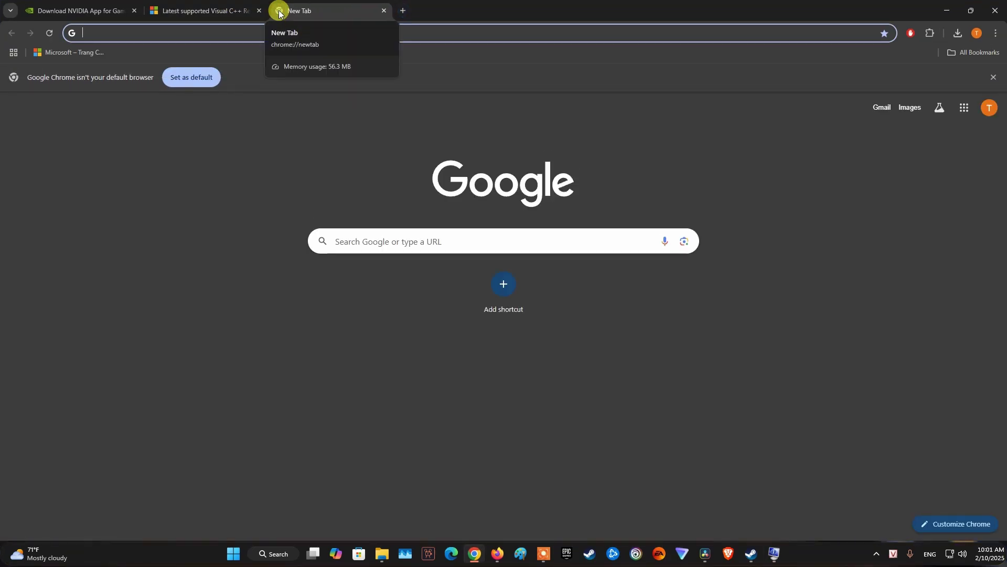
- Type 'aus prime z690-a bios' into the new tab's address bar
type("au")
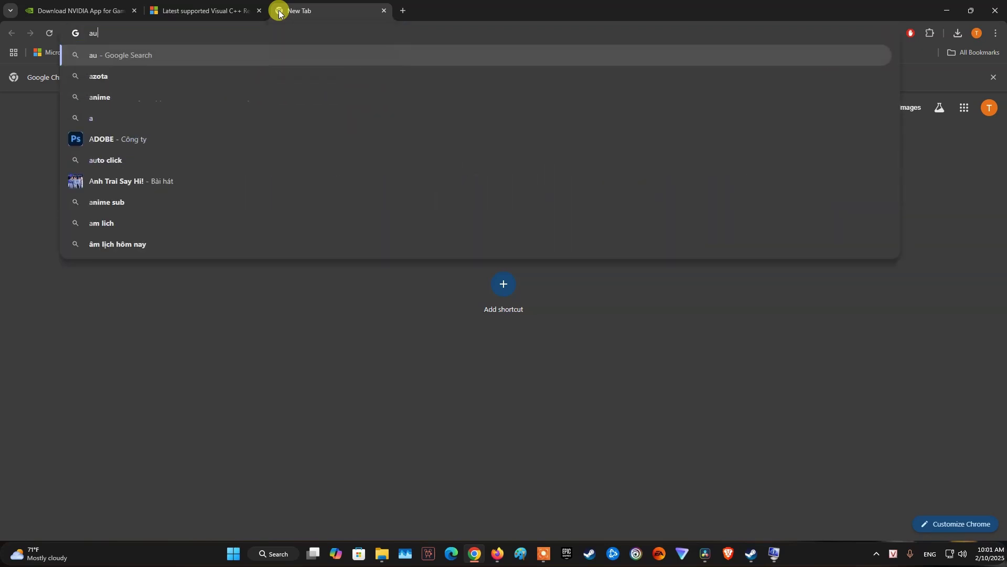
type("s pr")
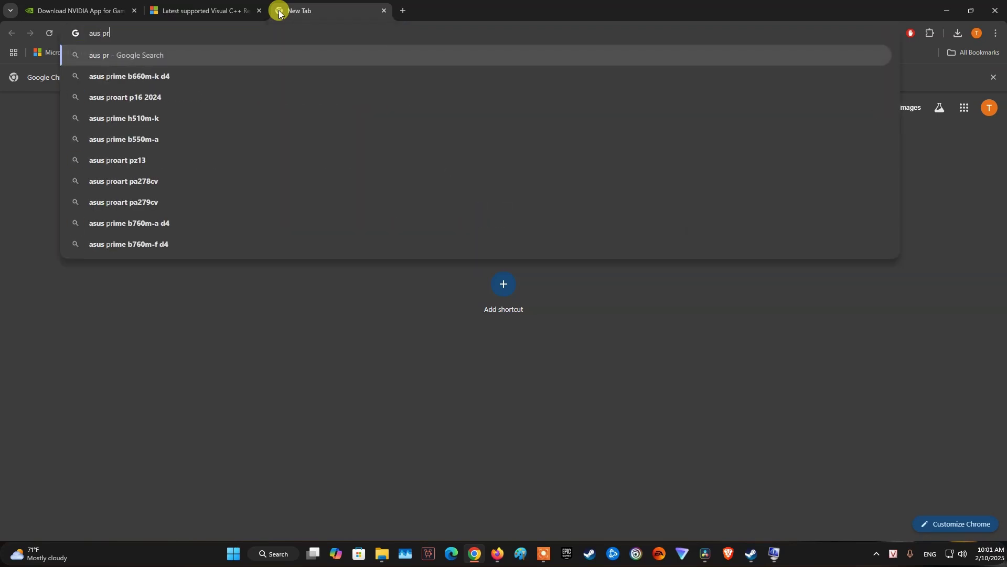
type("ime z690-a")
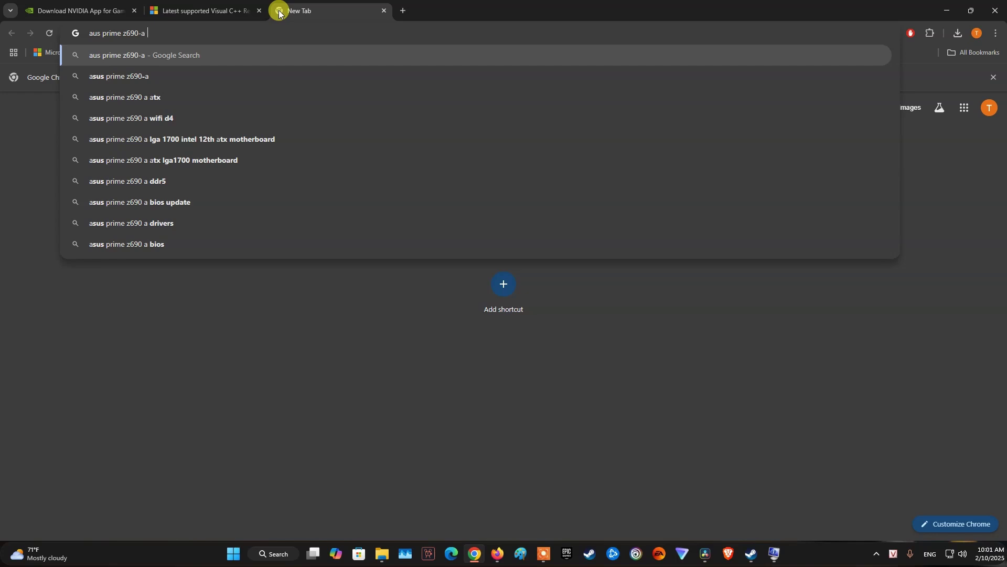